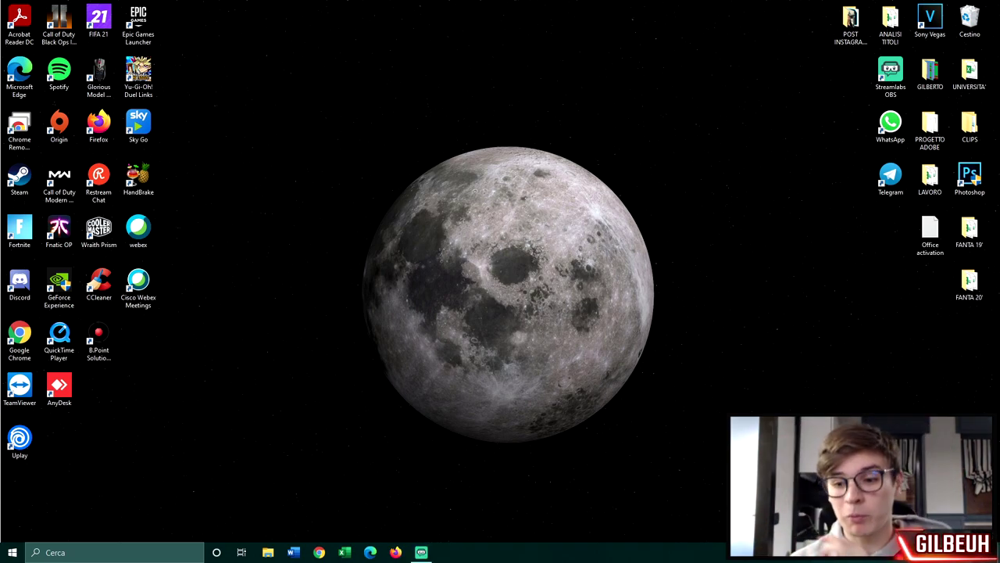
- In maximized Chrome, search 's&p 500 rendimento medio', read the 10% average return, and open a blank tab
click(965, 552)
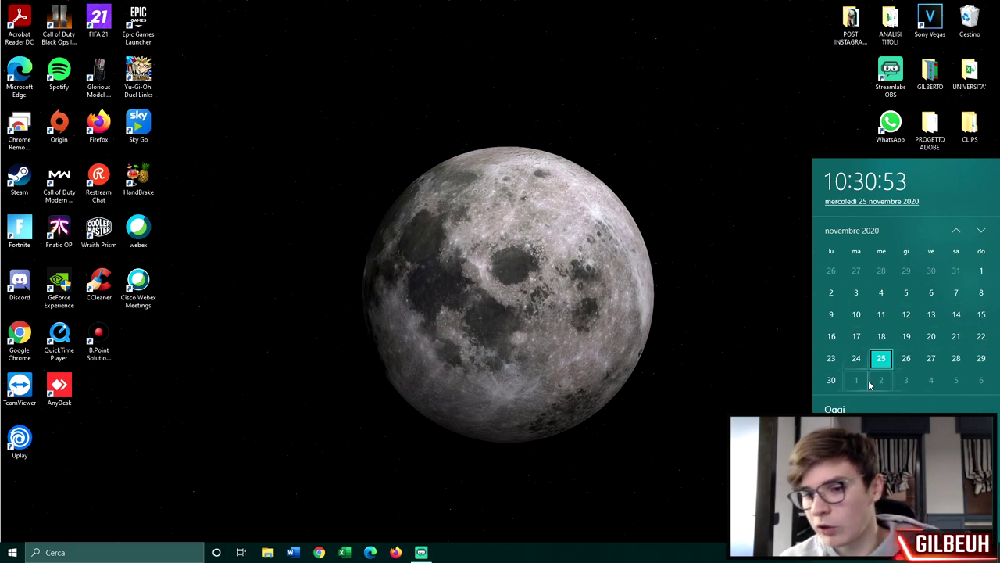
click(721, 334)
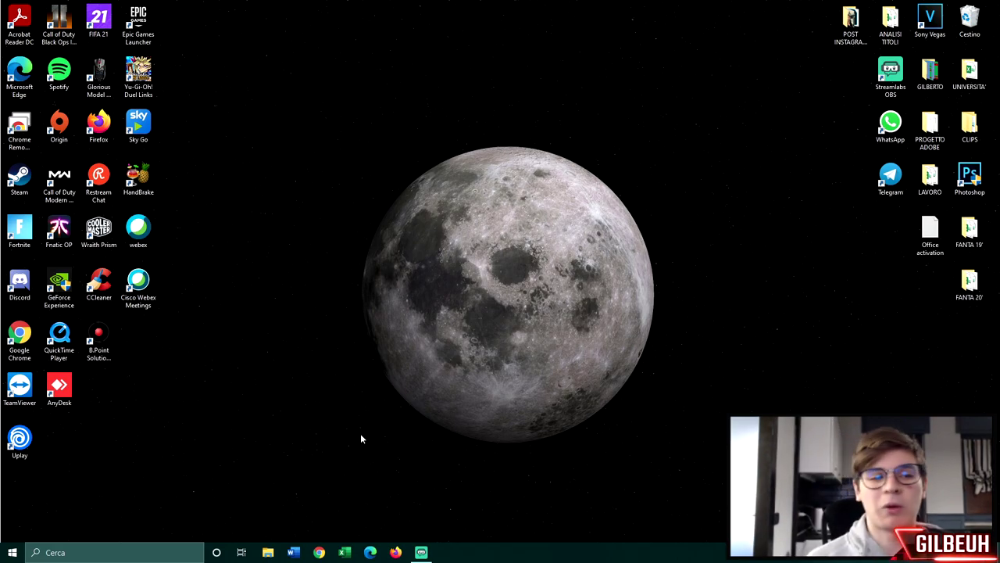
click(320, 553)
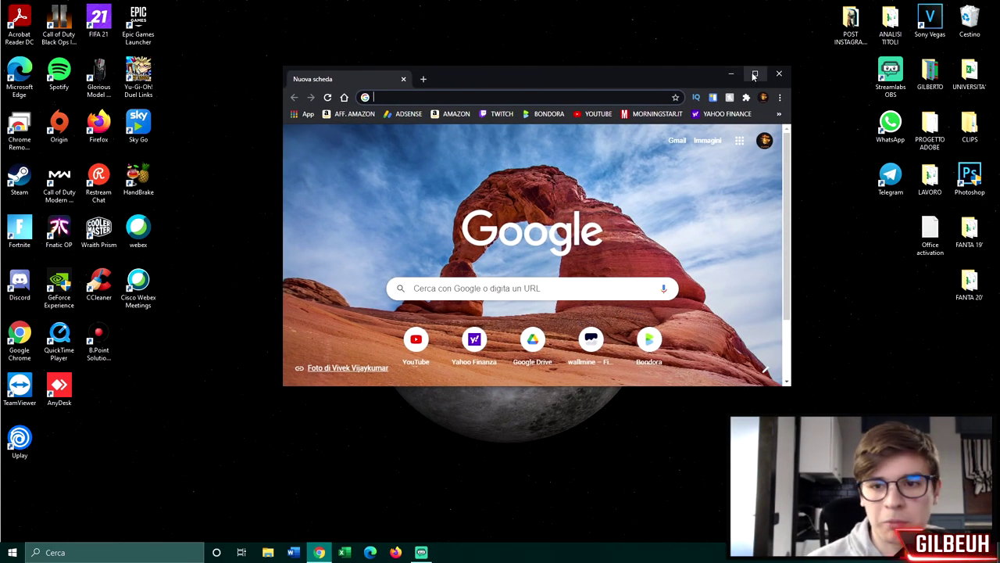
click(754, 74)
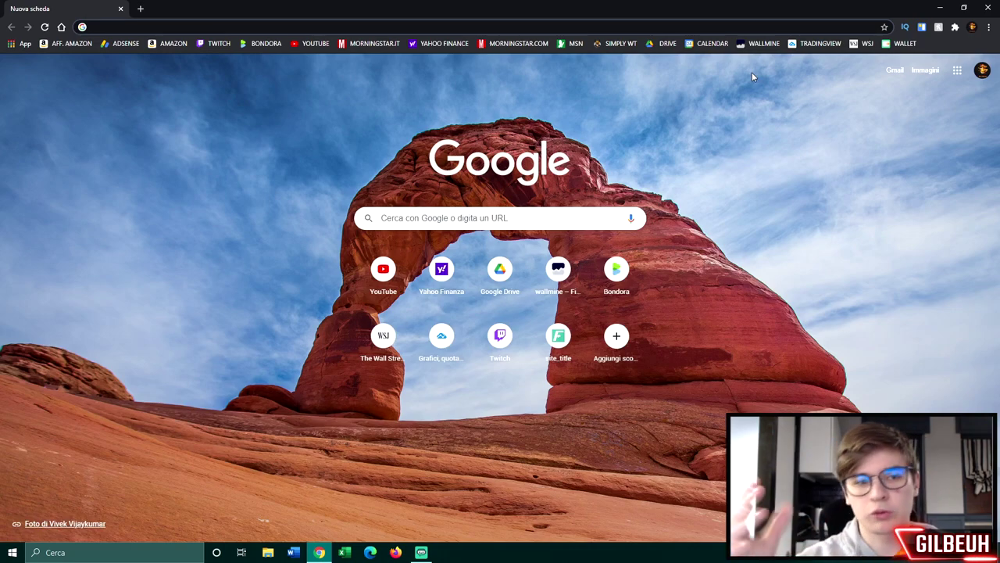
text(S)
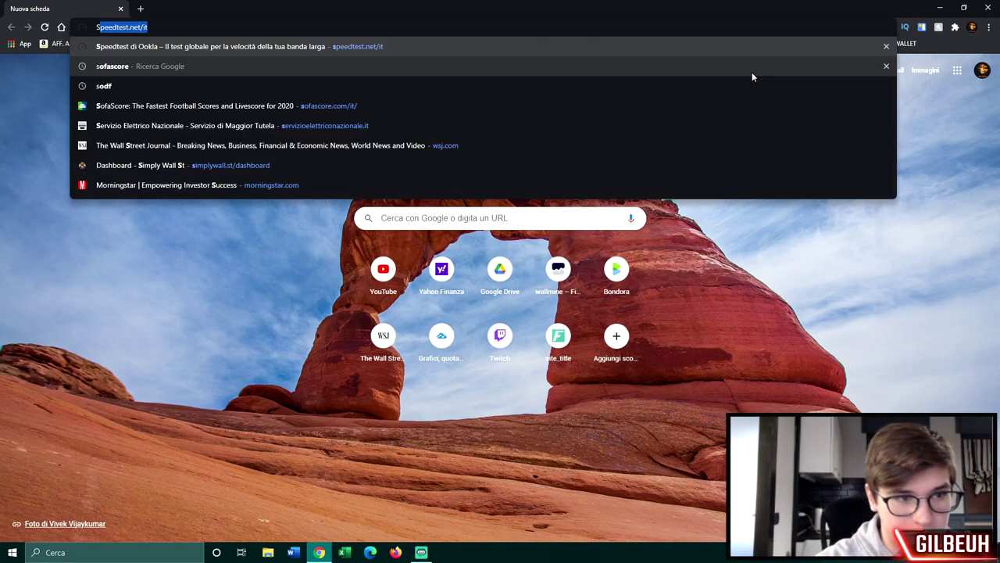
text(&p 500 rendimento medio)
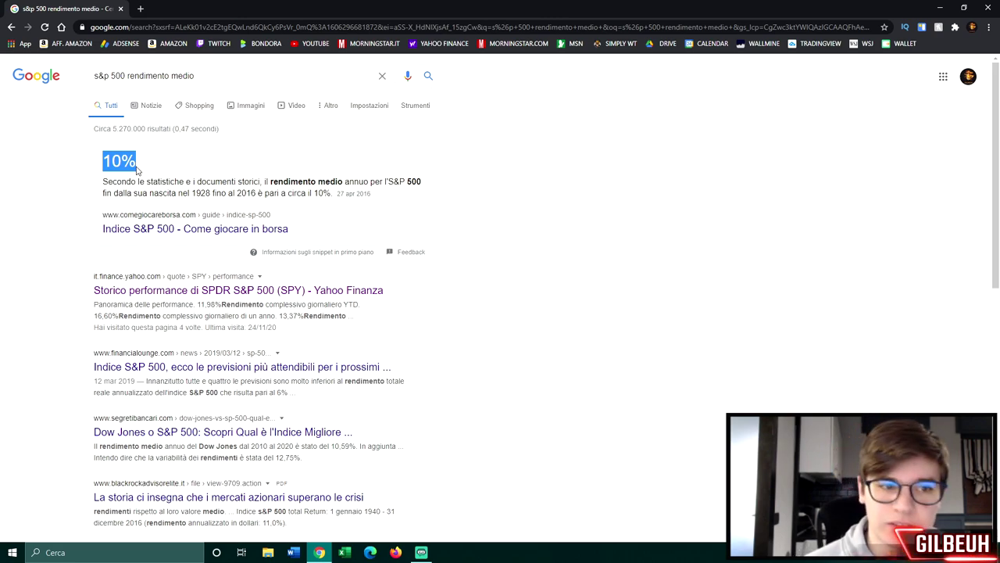
click(141, 9)
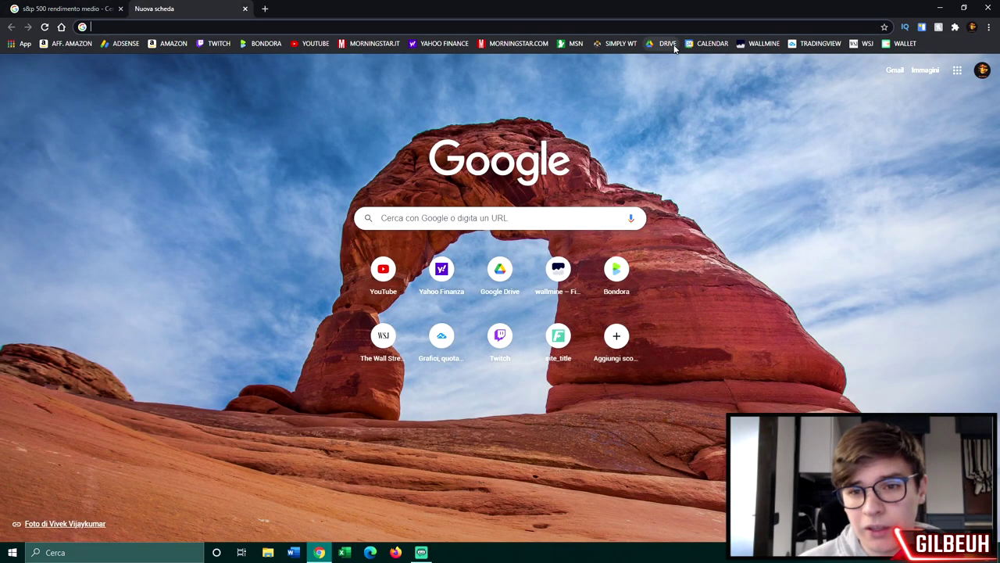
- From Google Drive's VALUTAZIONE AZIONI folder, open the (AAA) VALUTAZIONE AZIONI spreadsheet
click(664, 42)
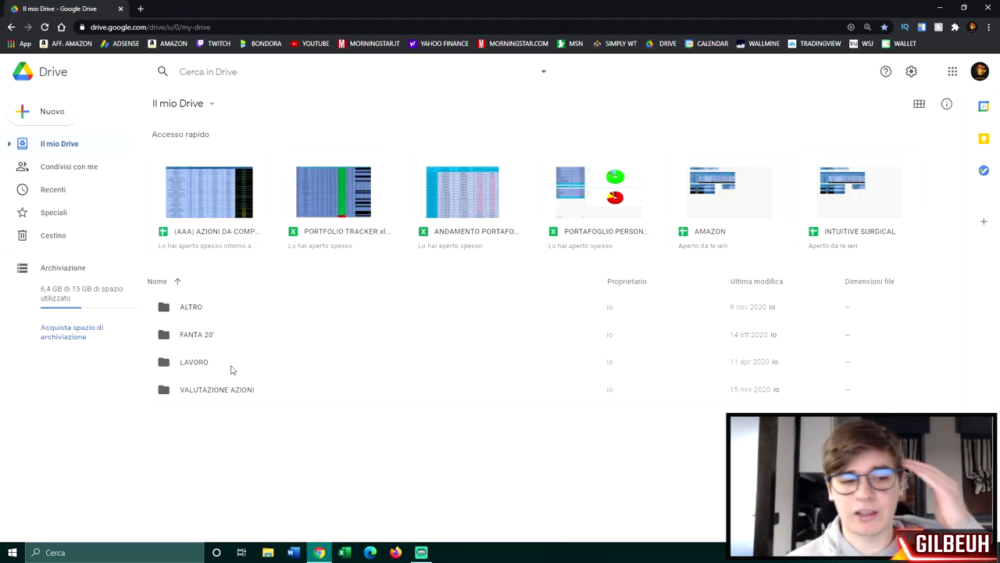
double_click(232, 390)
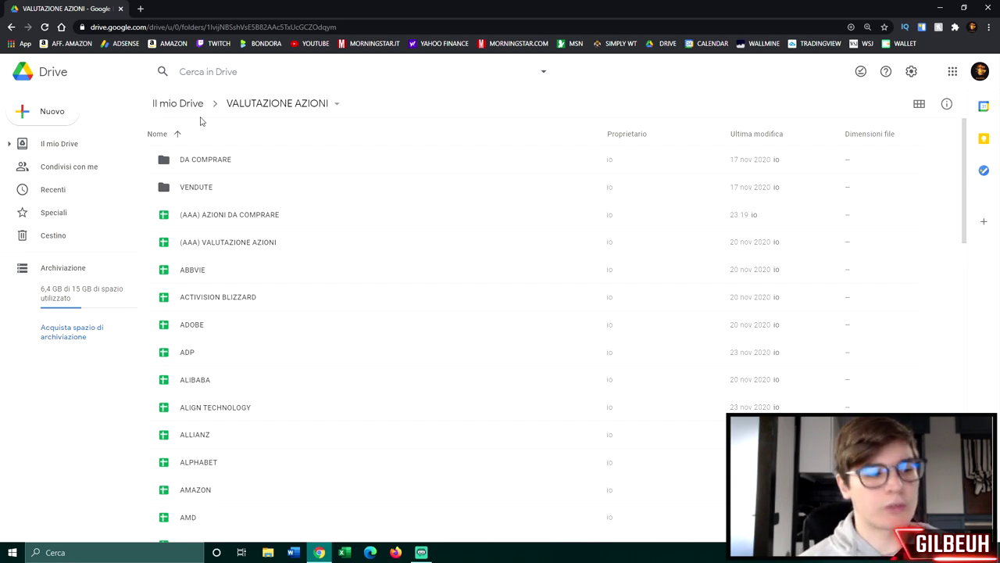
double_click(233, 244)
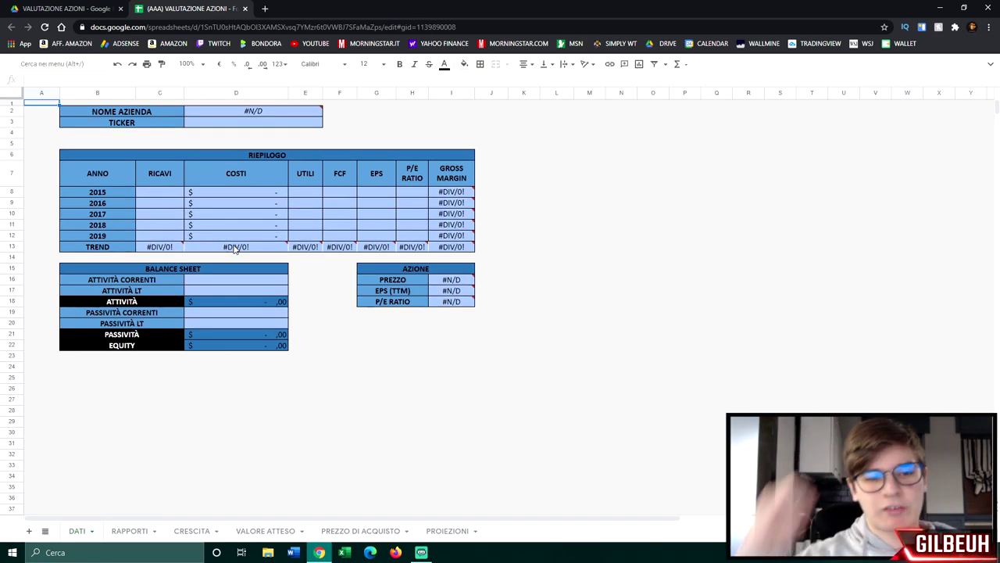
- Enter ticker FB in D3 on the DATI sheet to load Facebook's price, EPS and P/E
click(260, 125)
text(fb)
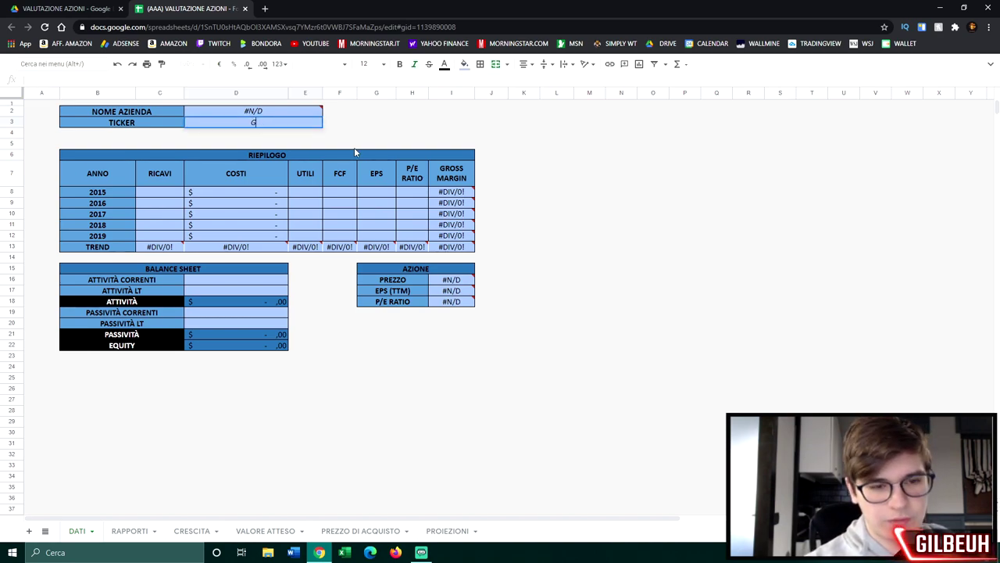
key(Return)
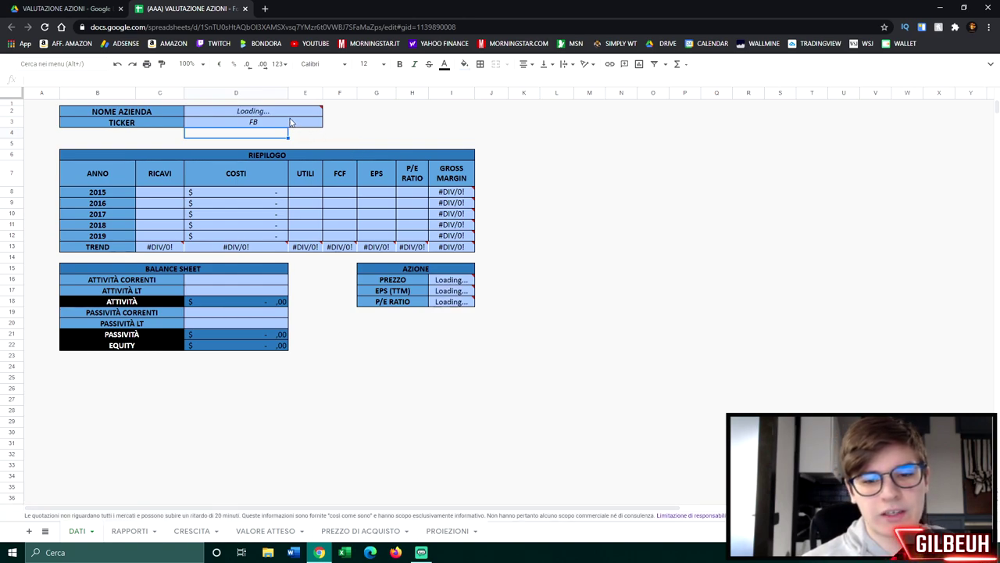
- Check the =I16/I17 P/E formula in I18 giving 32,85, and the RICAVI cell C9
click(455, 280)
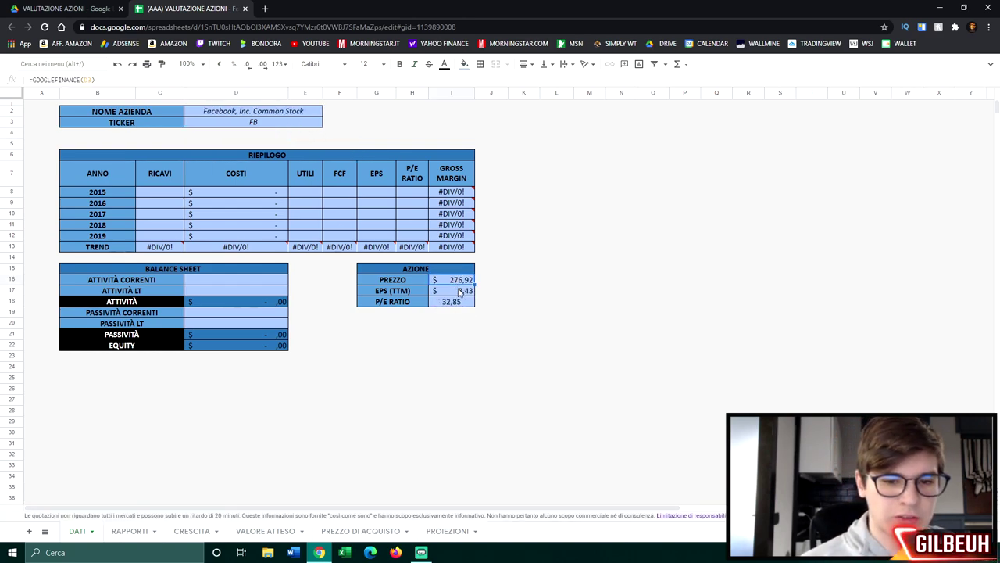
click(457, 304)
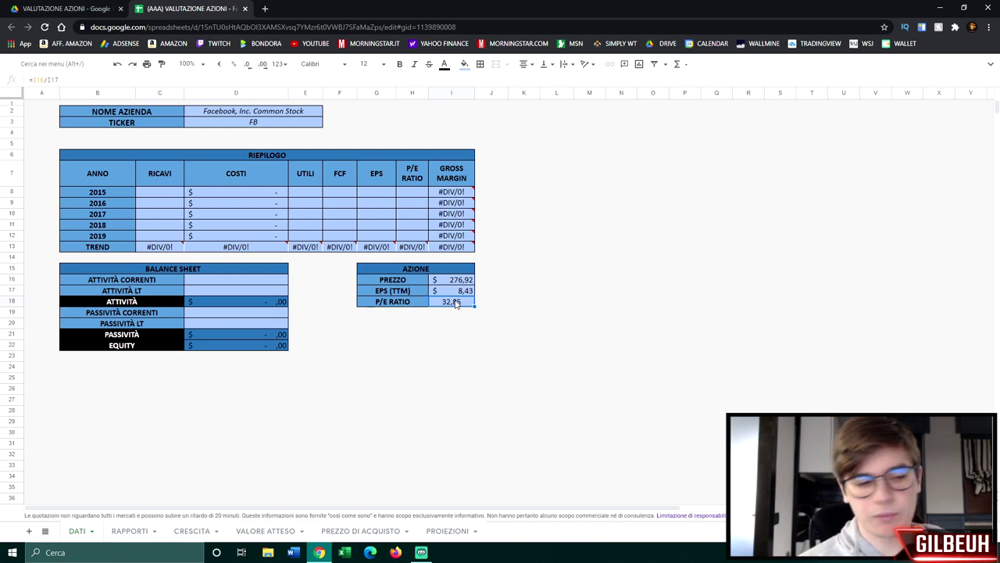
click(174, 200)
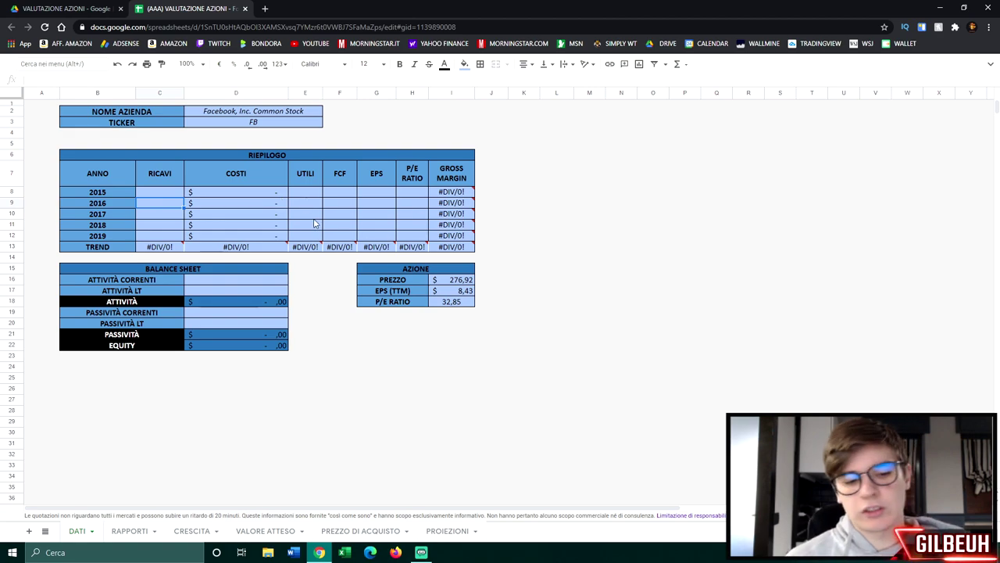
click(129, 533)
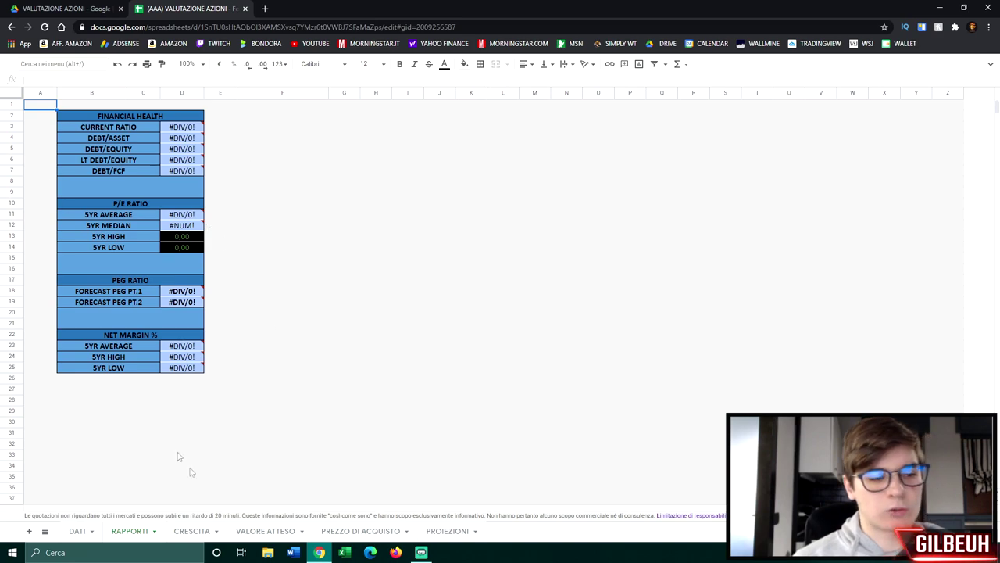
- Show the PREZZO DI ACQUISTO sheet and check its 10,00% minimum return in F9
click(281, 531)
click(341, 532)
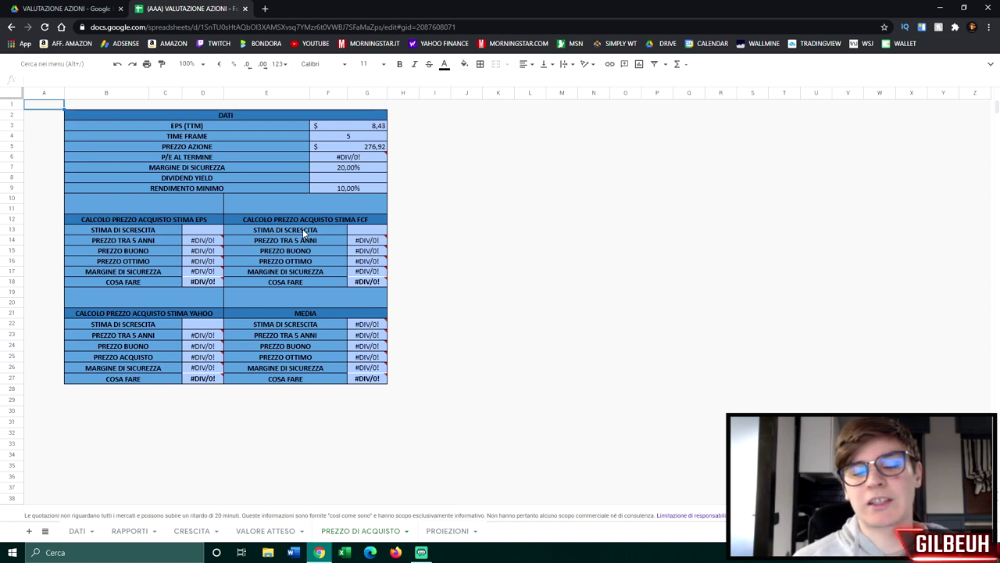
click(365, 188)
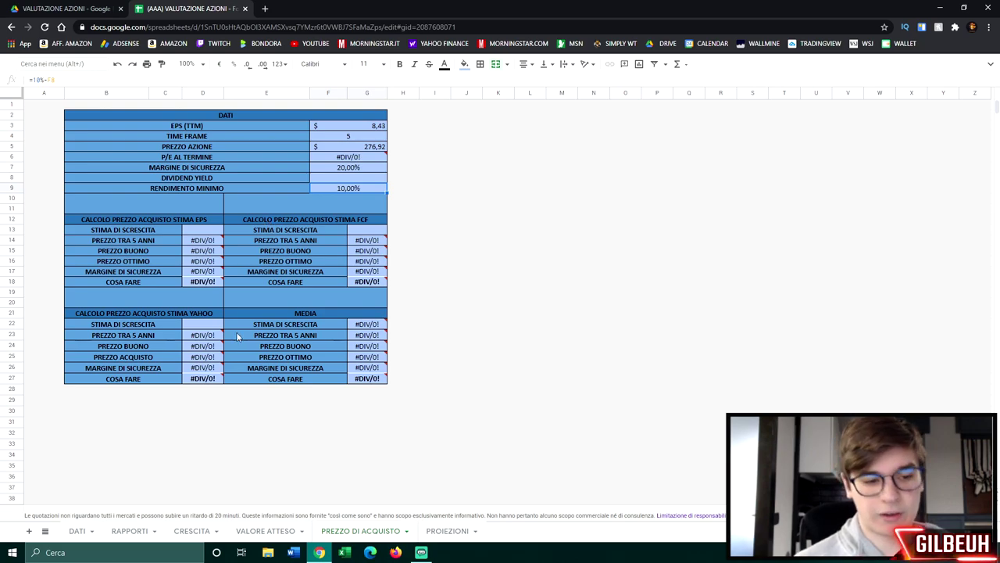
- Launch the Windows Calculator app through Windows search
click(99, 552)
text(Ca)
key(Return)
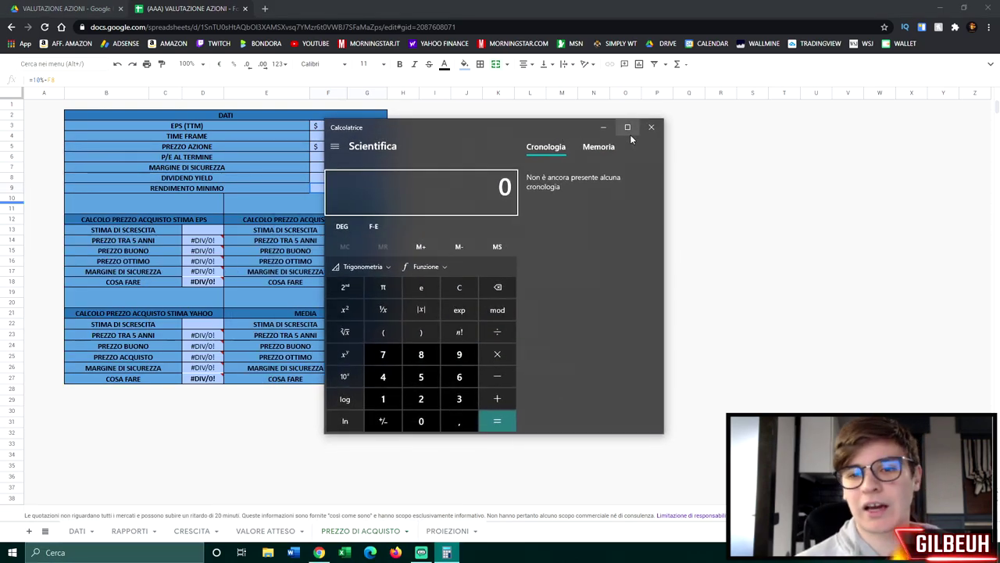
- Enter 100 and multiply by 1,1 twice, reaching 110 and then 121
click(387, 396)
double_click(425, 423)
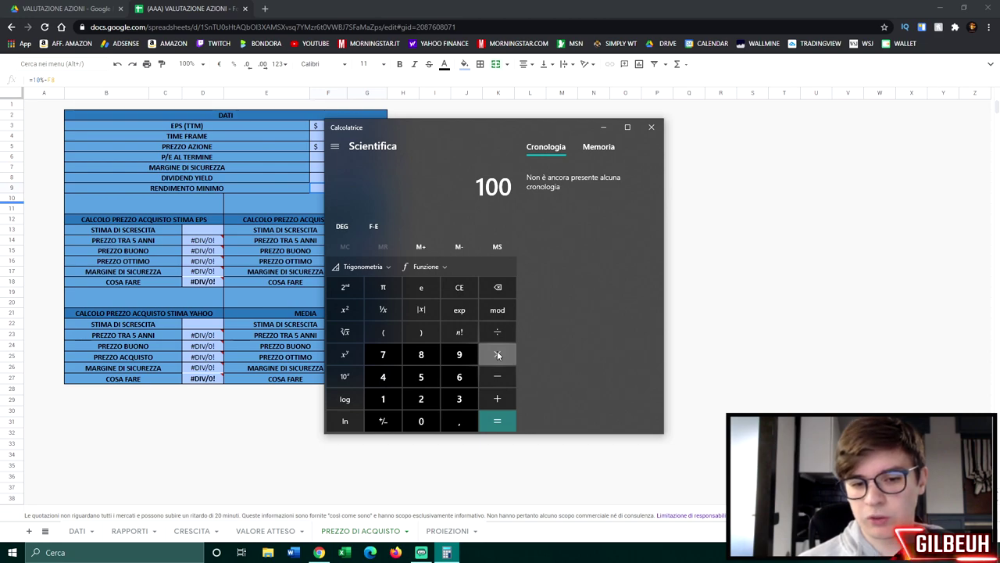
click(498, 355)
click(383, 398)
click(459, 421)
click(383, 399)
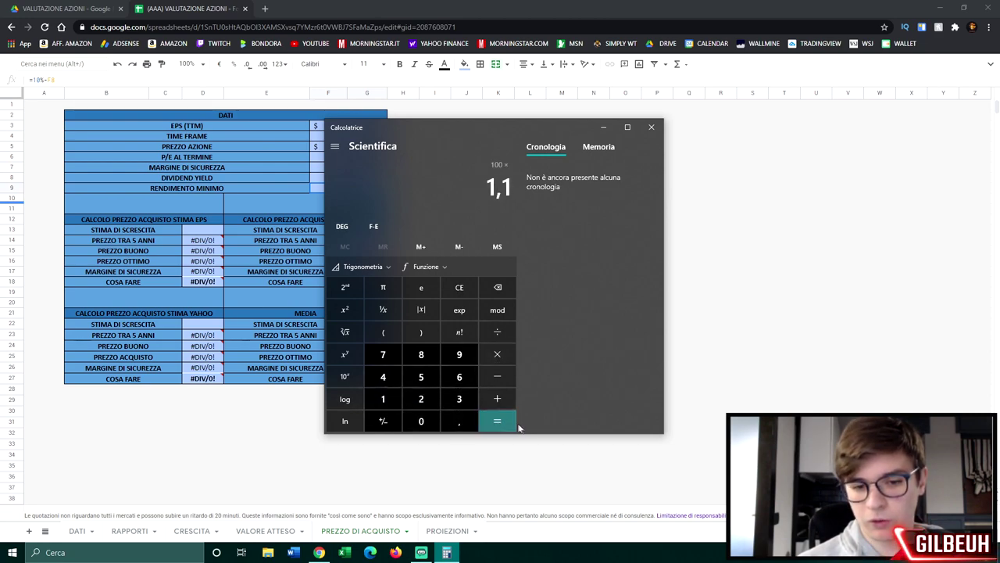
click(503, 420)
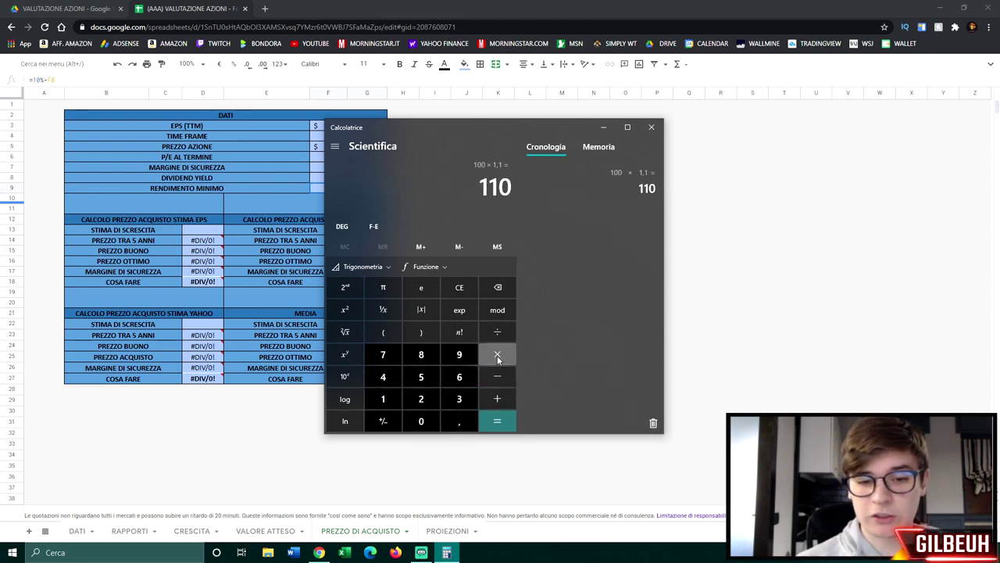
click(383, 399)
click(459, 422)
click(383, 398)
click(501, 421)
- Multiply by 1,1 three more times, giving 133,1, 146,41 and 161,051
click(499, 362)
click(383, 399)
click(459, 421)
click(382, 398)
click(497, 422)
click(499, 355)
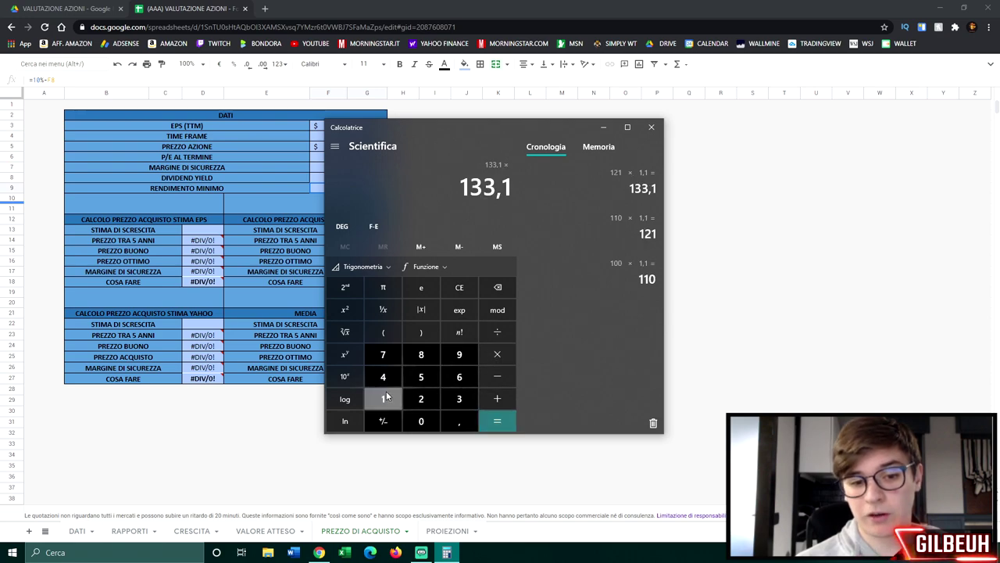
click(383, 399)
click(459, 421)
click(383, 399)
click(506, 426)
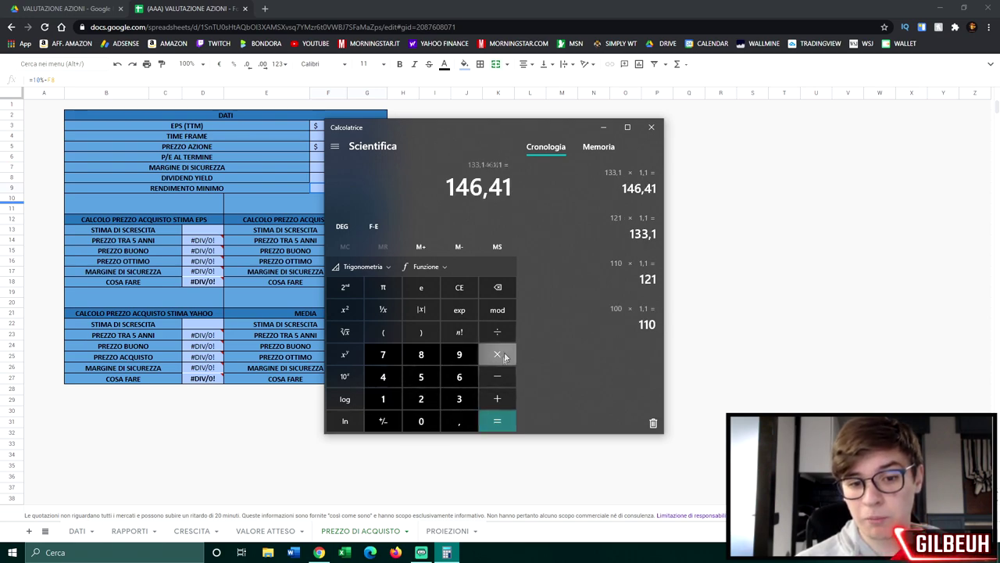
click(498, 355)
click(383, 398)
click(459, 421)
click(383, 398)
click(497, 426)
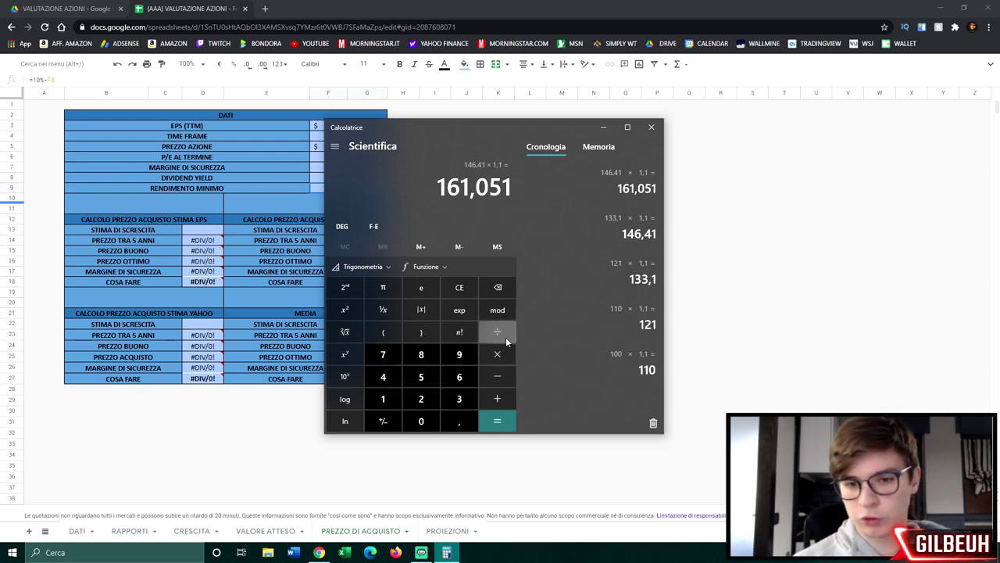
click(383, 399)
- Divide 161,051 by 1,1 repeatedly, stepping back to 146,41, 133,1 and 121
click(459, 420)
click(383, 398)
click(501, 419)
click(500, 353)
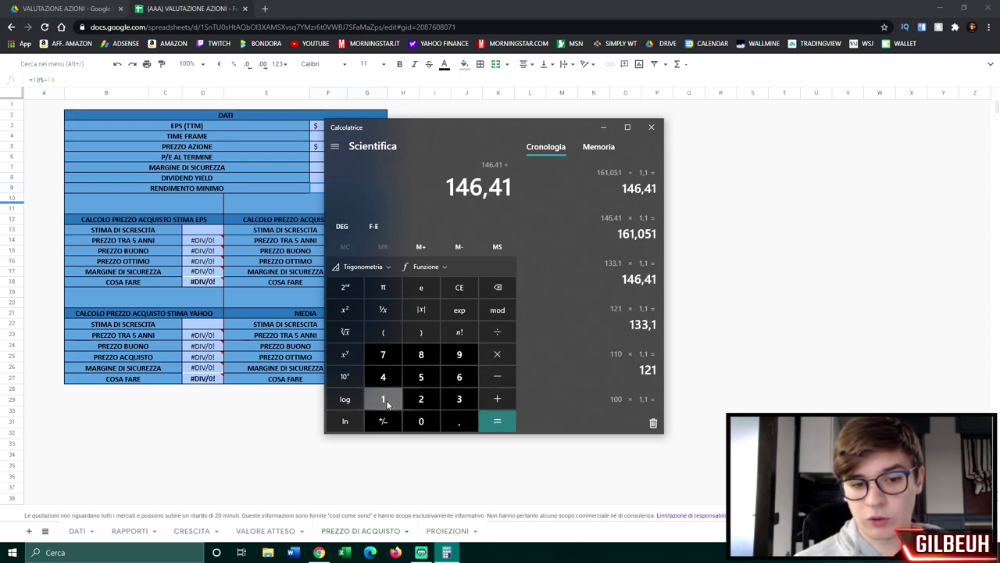
click(383, 399)
click(459, 420)
click(383, 399)
click(498, 420)
click(497, 331)
click(383, 399)
click(459, 421)
click(383, 398)
click(497, 420)
- Keep dividing by 1,1 to get back to 110 and then 100
click(497, 331)
click(382, 399)
click(459, 420)
text(1)
click(497, 421)
click(498, 331)
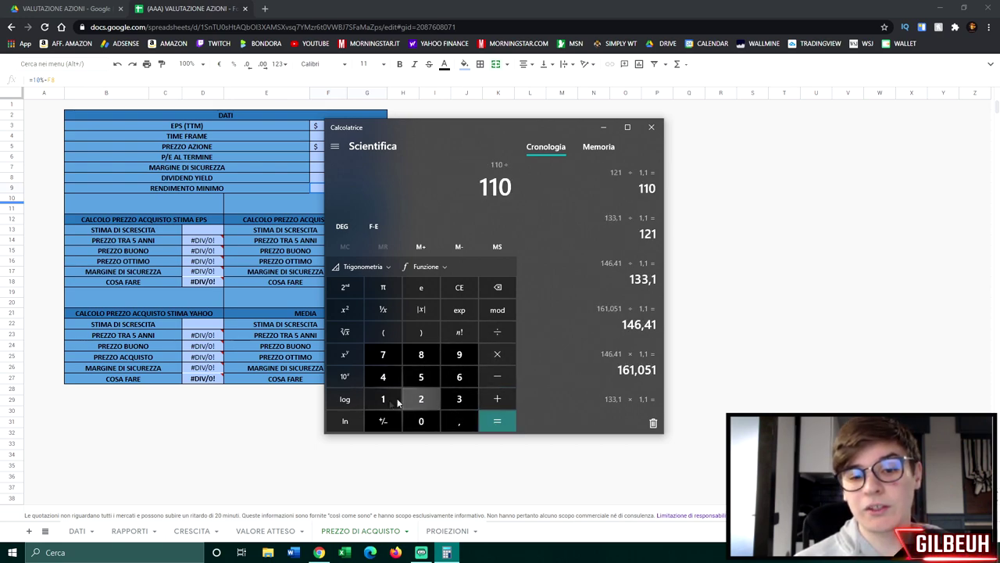
click(383, 398)
click(459, 421)
click(383, 398)
click(497, 420)
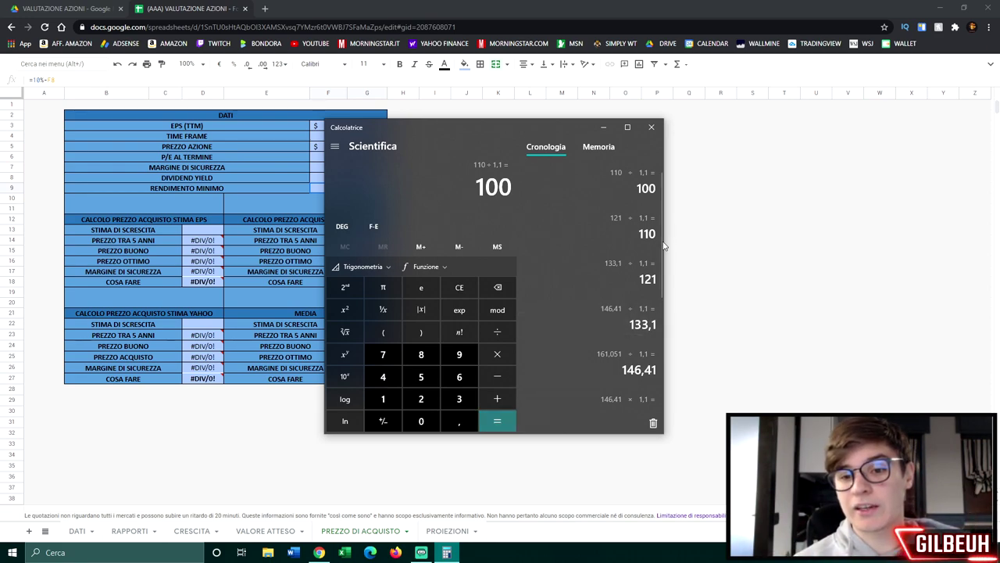
scroll(661, 248, down, 1)
scroll(661, 248, down, 2)
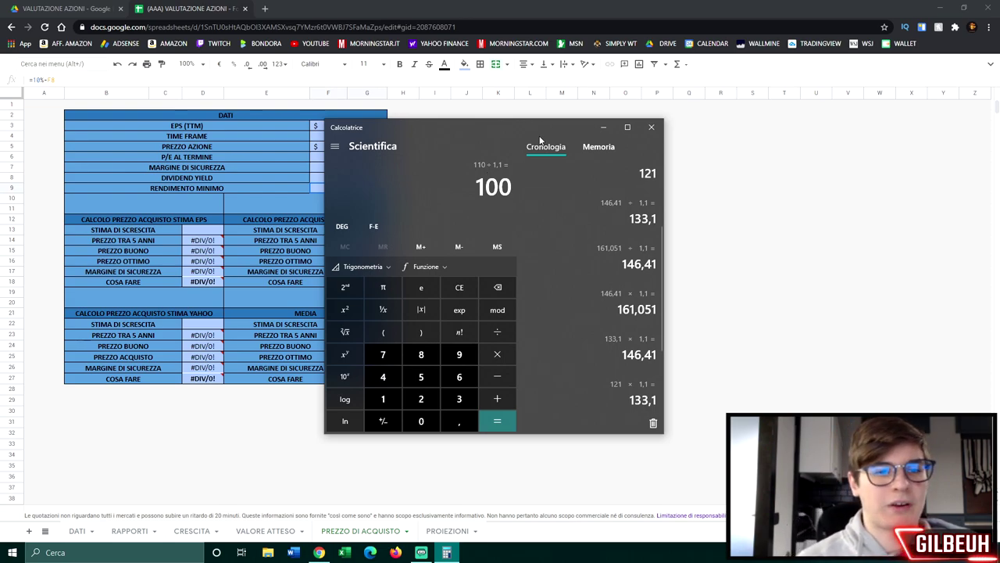
- Check the sheet's 20,00% safety margin, then calculate 100 × 0,8 = 80
click(604, 126)
click(349, 167)
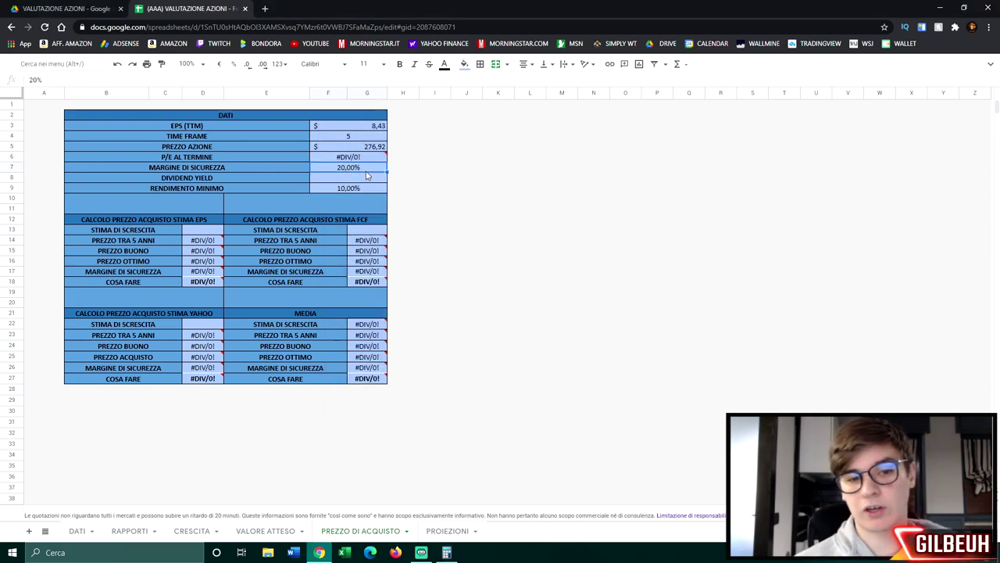
click(447, 552)
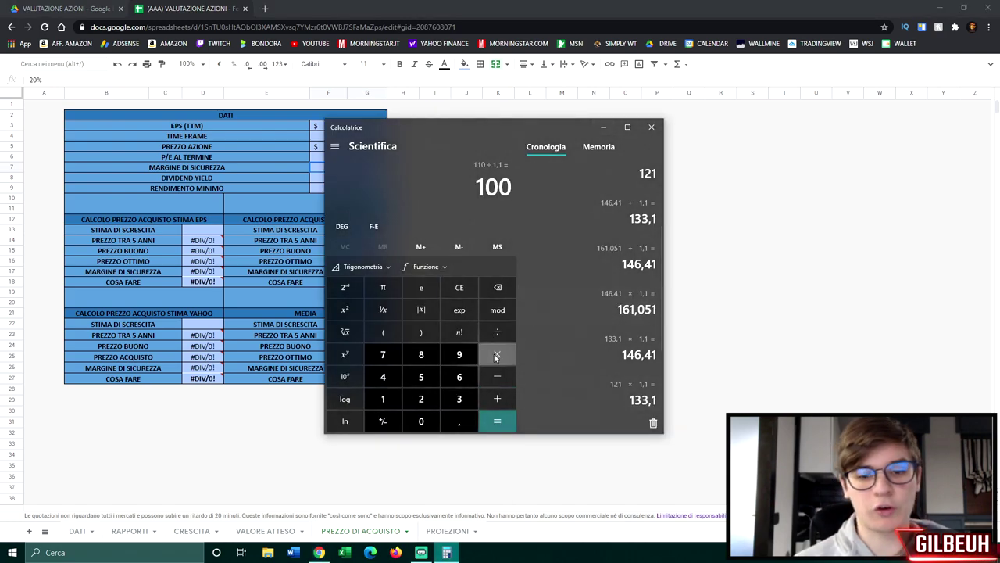
click(496, 354)
click(421, 421)
click(459, 421)
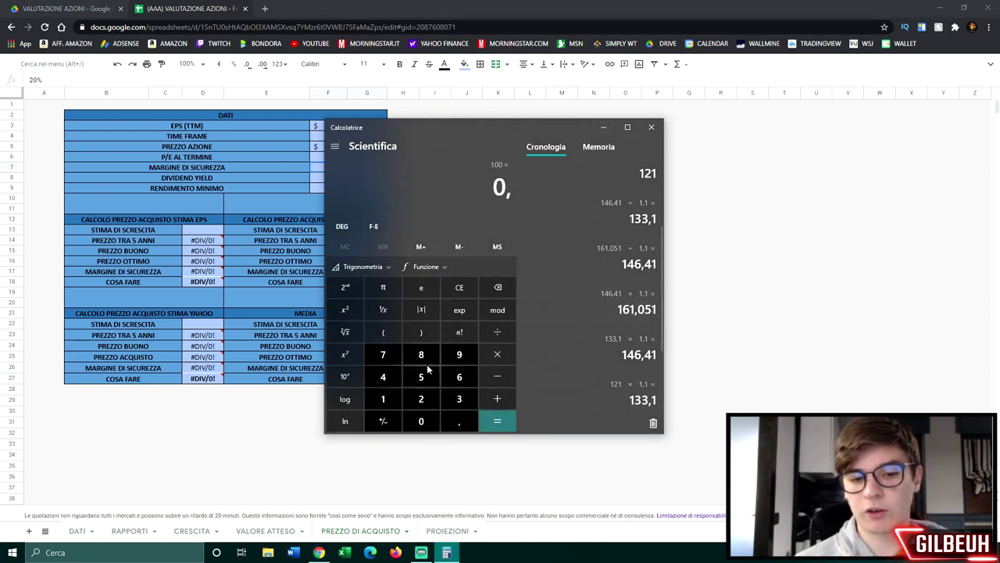
click(421, 354)
click(502, 421)
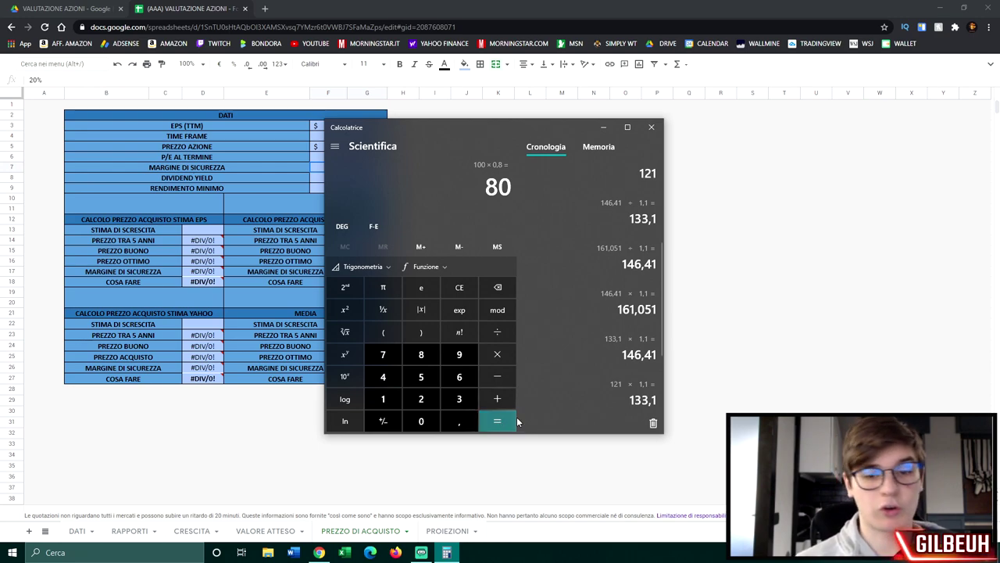
- Select the 80 result and the 161,051 history value, then close the Calculator
drag(487, 186, 512, 183)
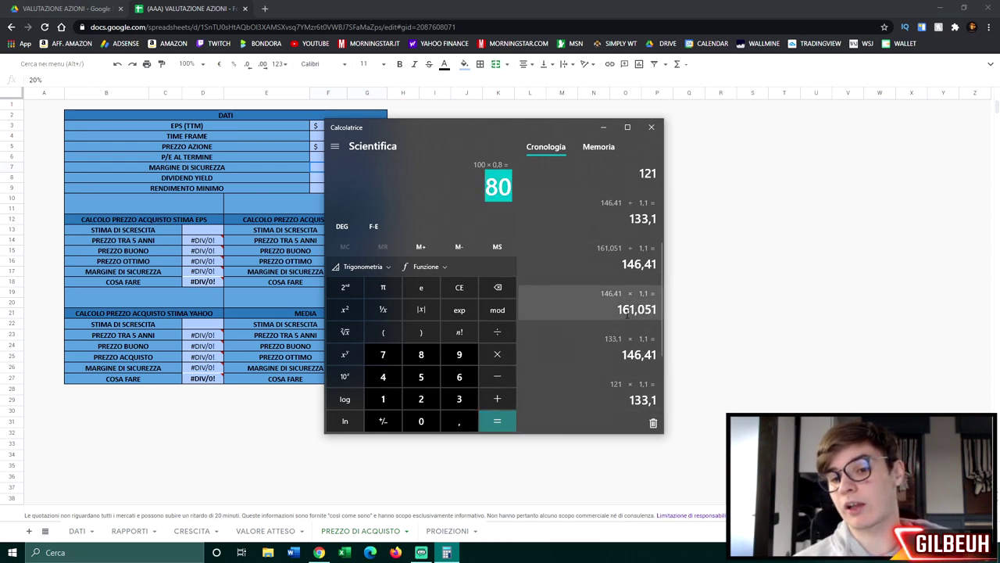
drag(616, 310, 656, 310)
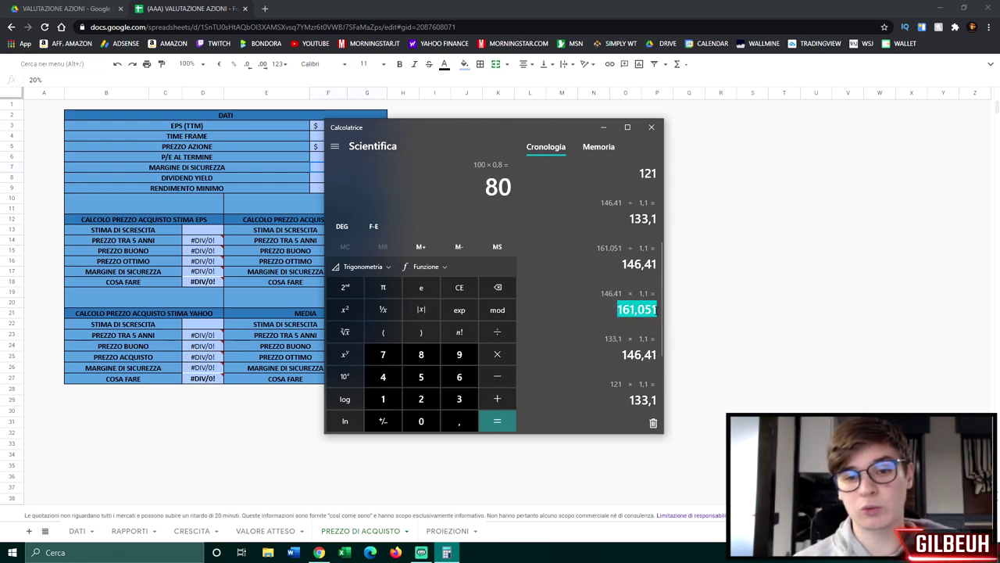
scroll(662, 343, down, 1)
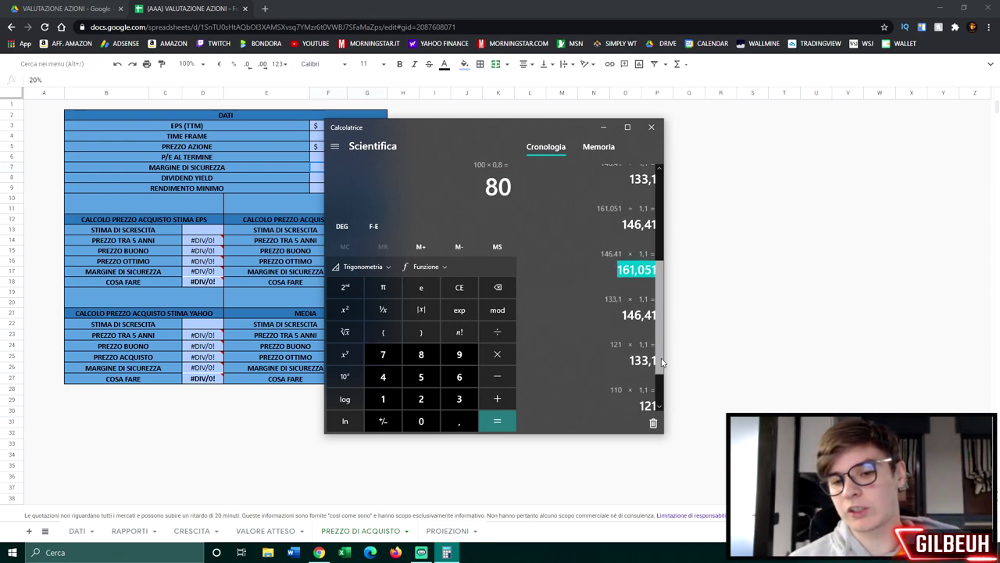
scroll(662, 344, up, 3)
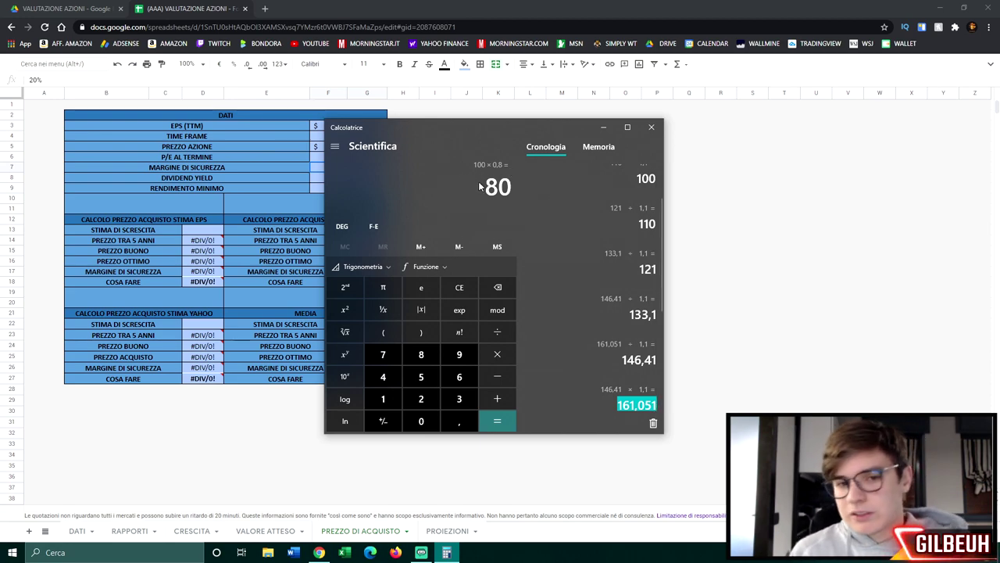
click(651, 126)
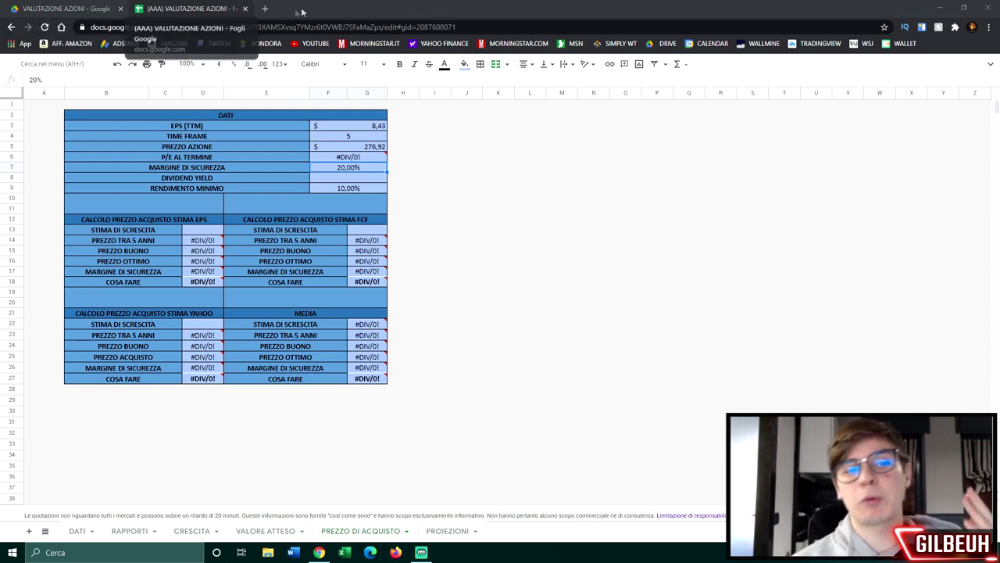
click(264, 8)
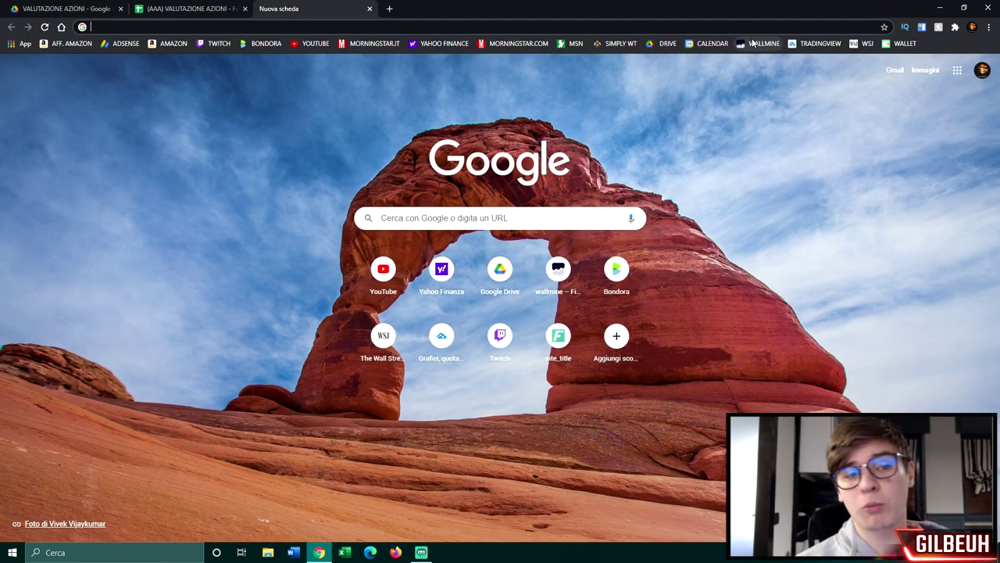
- Open the Wallmine portfolio and highlight its 29.81% overall return
click(753, 43)
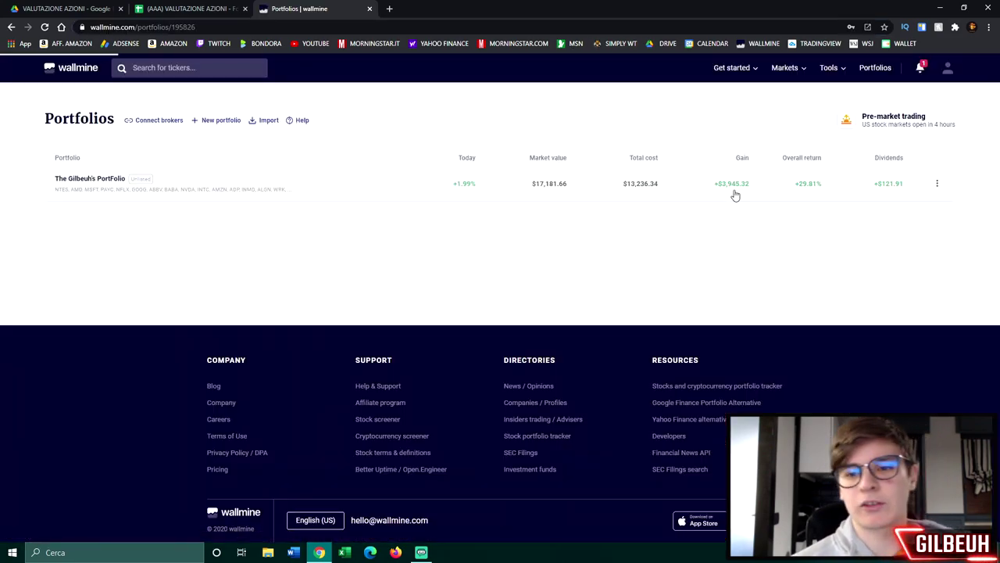
click(735, 194)
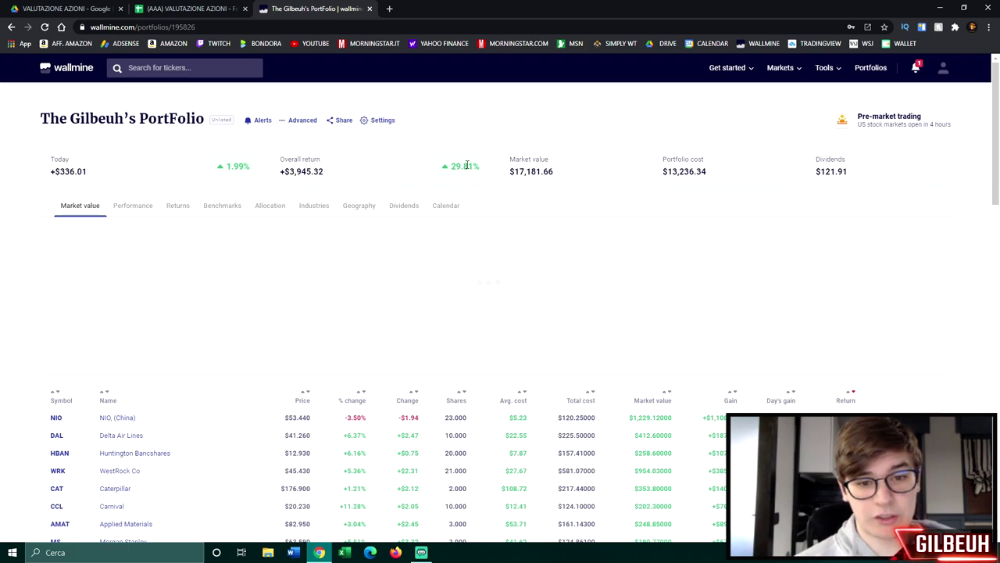
drag(447, 167, 495, 171)
- In a new tab, start a web search for 'S&p 500 rendimento medio'
click(389, 8)
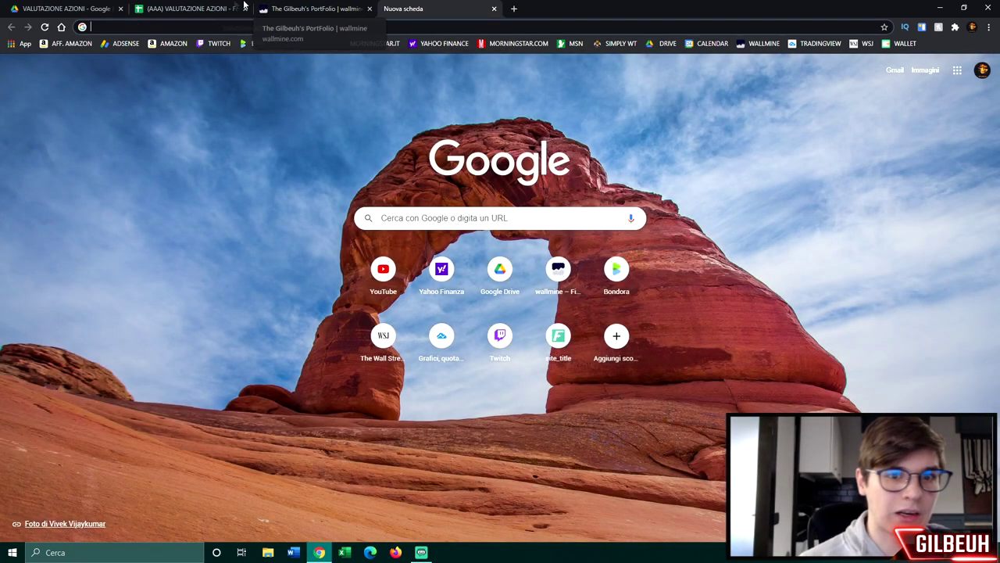
click(313, 9)
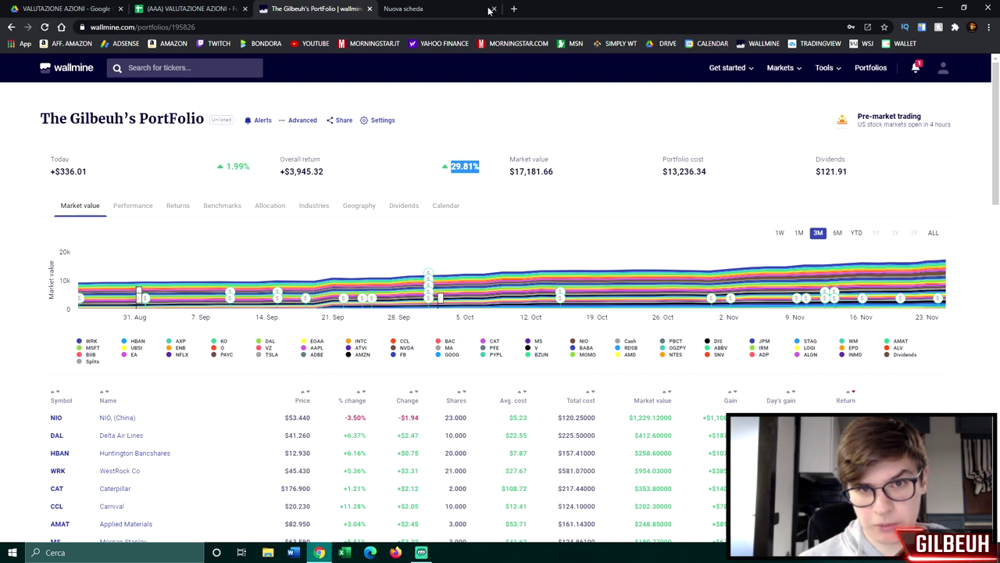
click(429, 6)
click(173, 25)
text(S&)
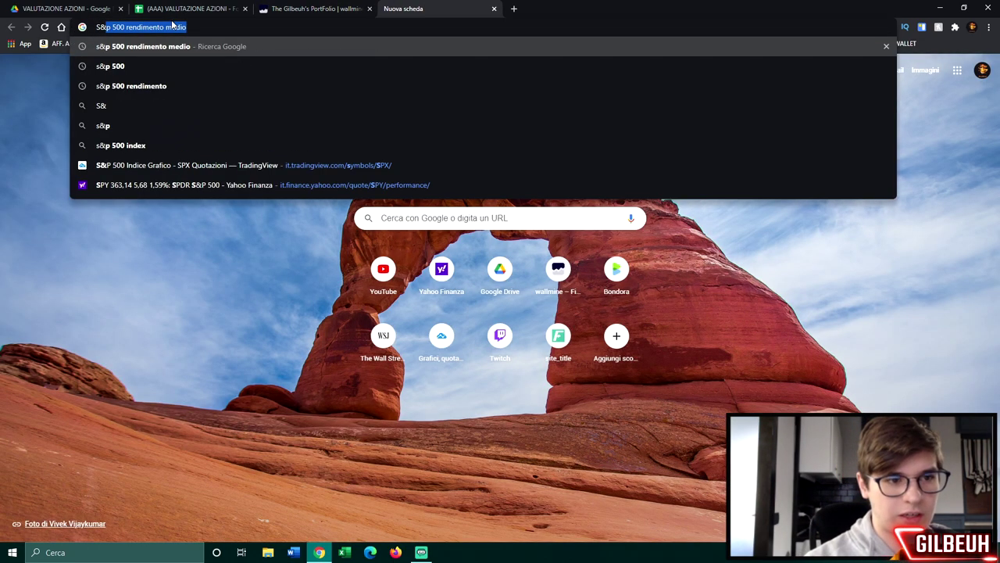
- Search s&p 500 and measure its 14 apr to 24 nov gain of +27.73% on the chart
key(Down)
key(Return)
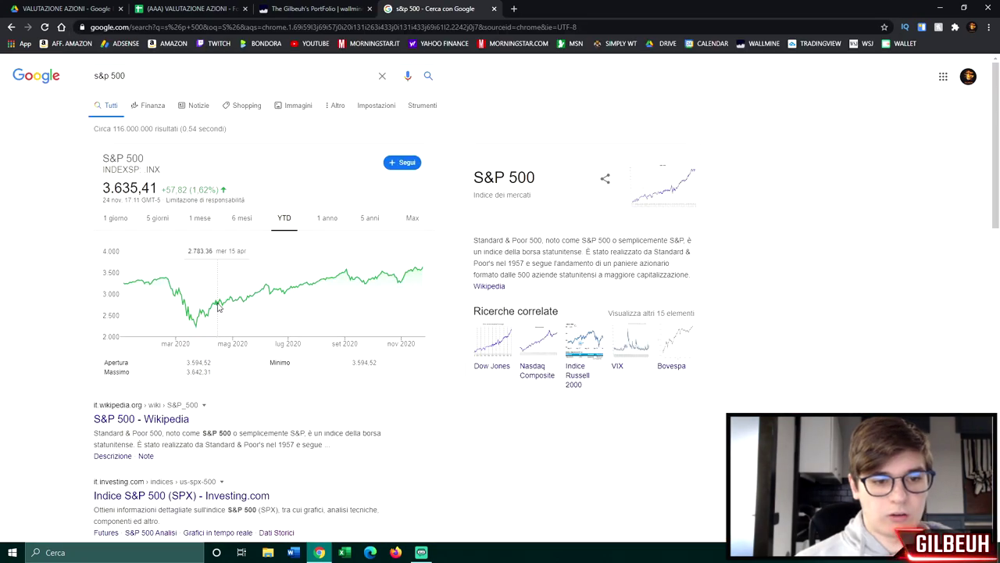
drag(218, 307, 427, 315)
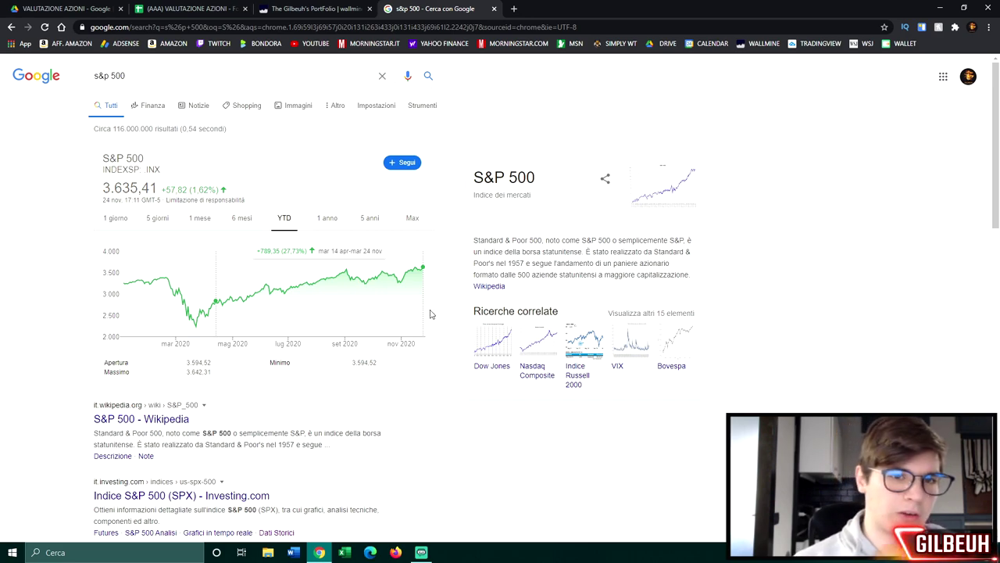
- Close the S&P 500 results and scroll down the Wallmine portfolio holdings
click(301, 8)
click(494, 9)
scroll(157, 329, down, 10)
scroll(156, 328, down, 5)
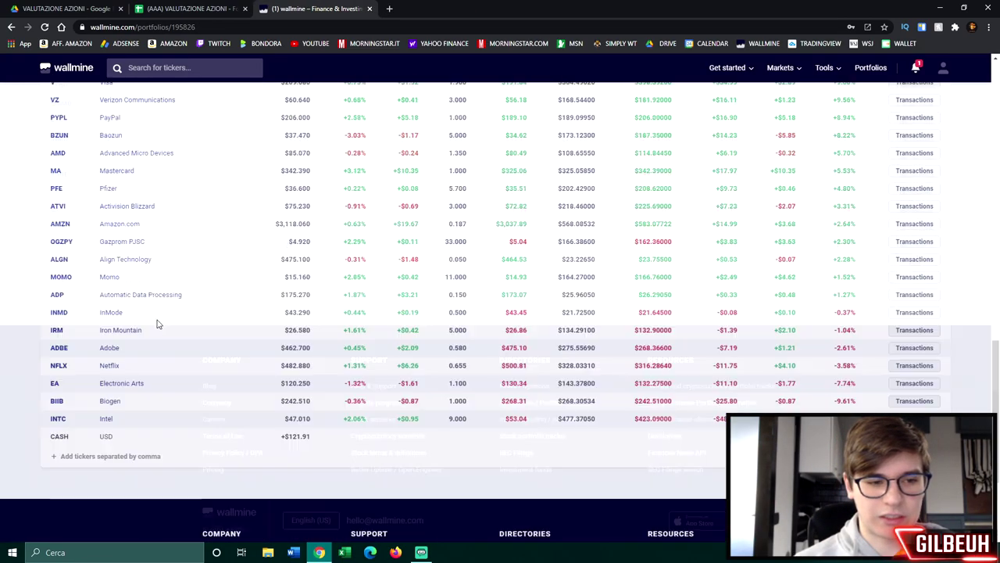
- Scroll back up the Wallmine holdings and close Wallmine to reach the valuation sheet
scroll(156, 324, up, 20)
click(371, 9)
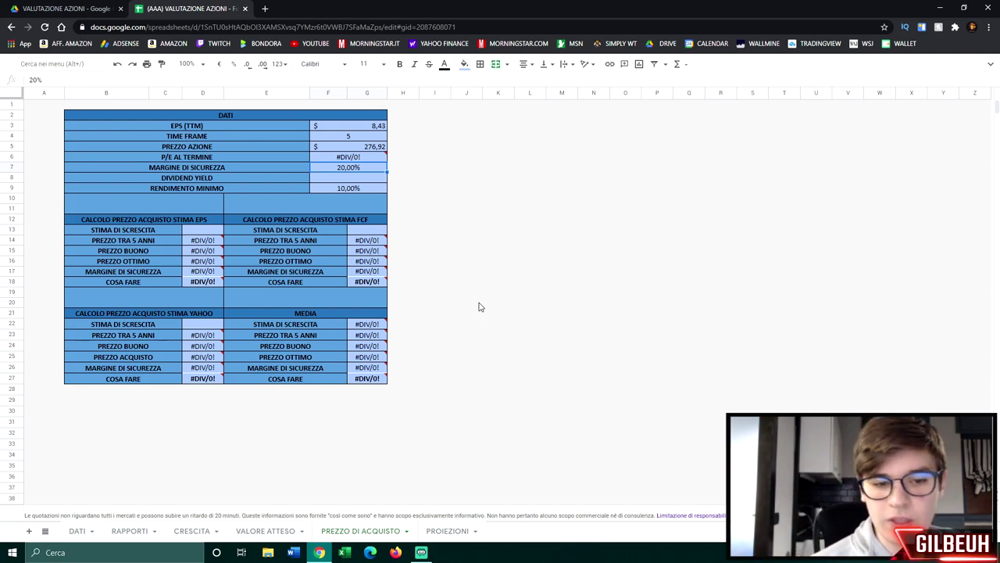
click(366, 191)
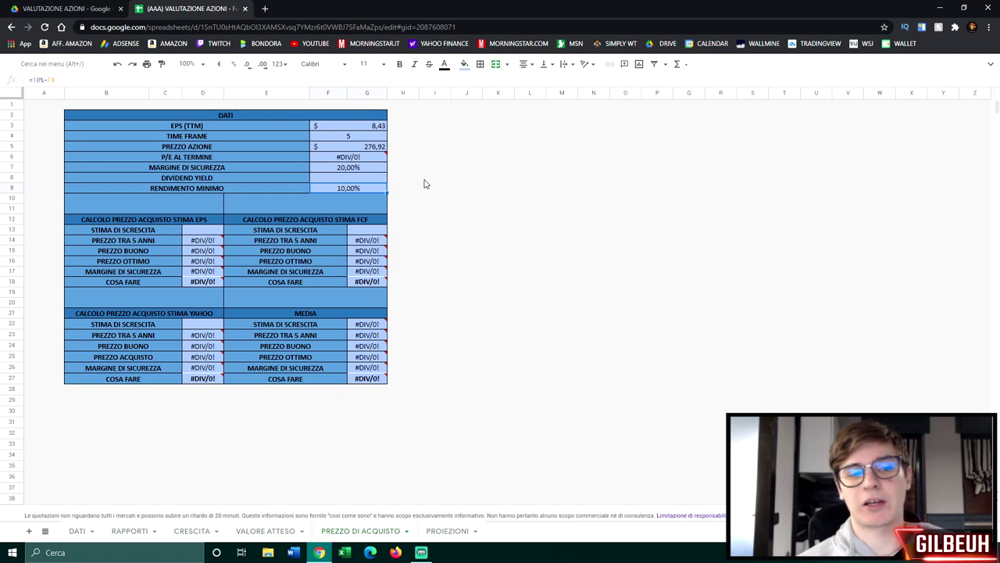
- Delete the FB ticker from cell D3 on the DATI sheet
click(77, 531)
click(259, 123)
key(Delete)
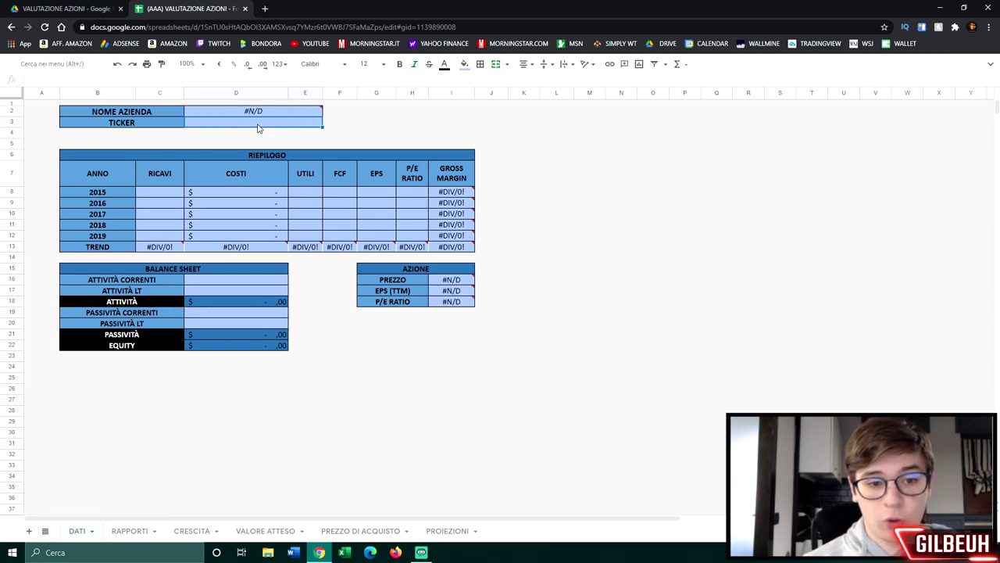
click(552, 304)
- Open the (AAA) AZIONI DA COMPRARE watchlist from Google Drive in a new tab
click(265, 9)
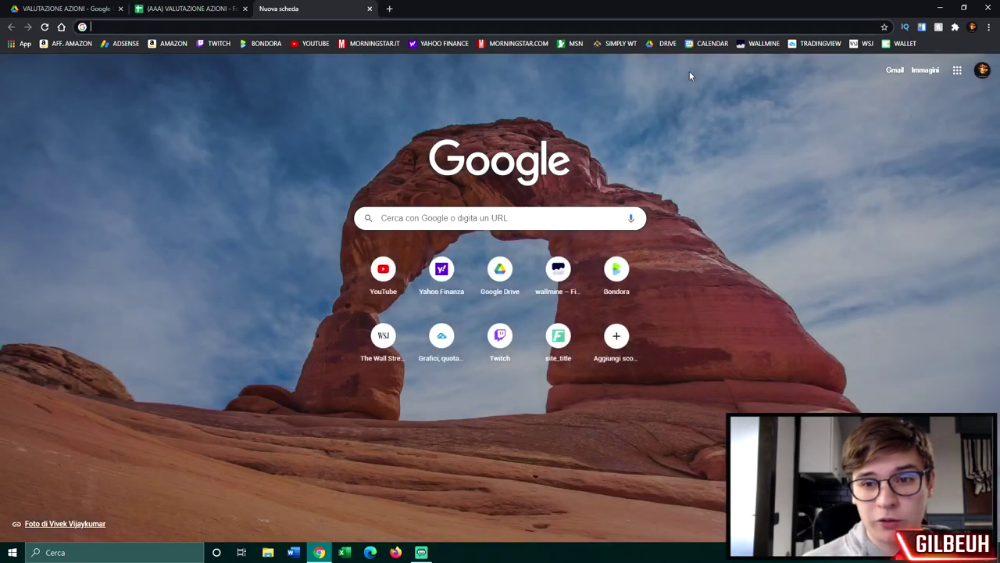
click(663, 44)
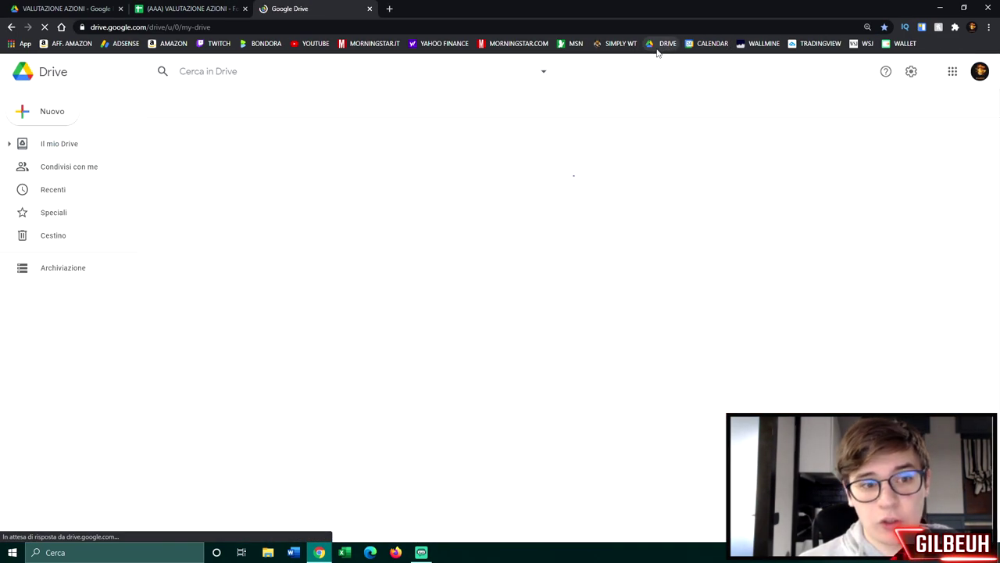
click(360, 206)
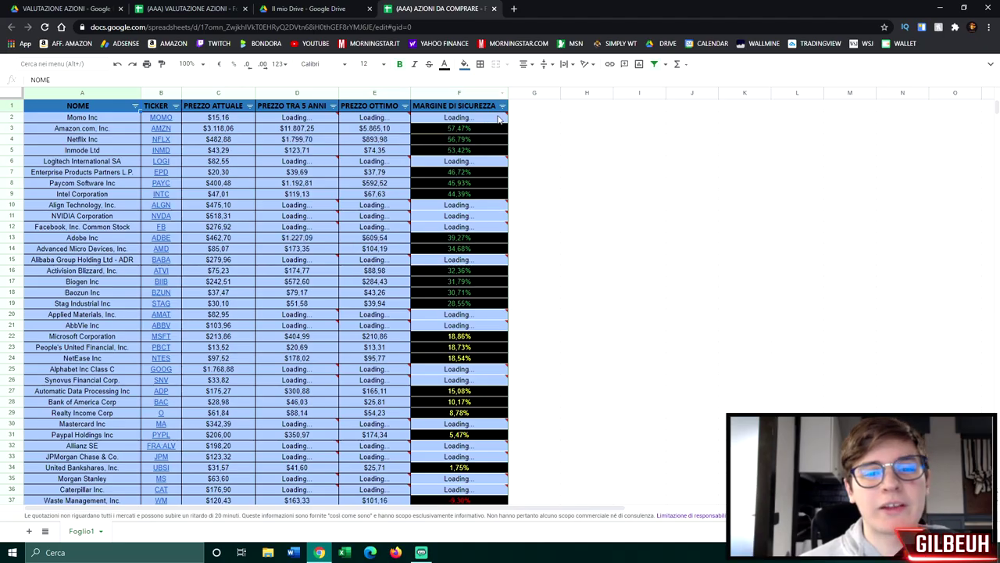
scroll(473, 232, down, 3)
scroll(475, 230, down, 4)
scroll(476, 232, up, 6)
scroll(472, 234, down, 4)
scroll(471, 234, up, 5)
scroll(479, 120, up, 5)
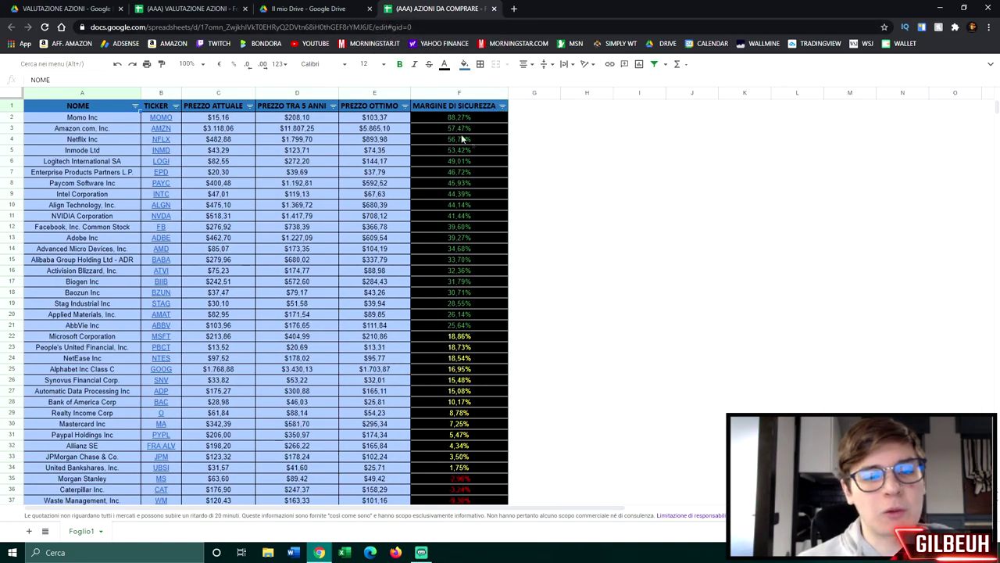
- Review the imported safety margins down column F, then close the watchlist
click(482, 119)
click(484, 205)
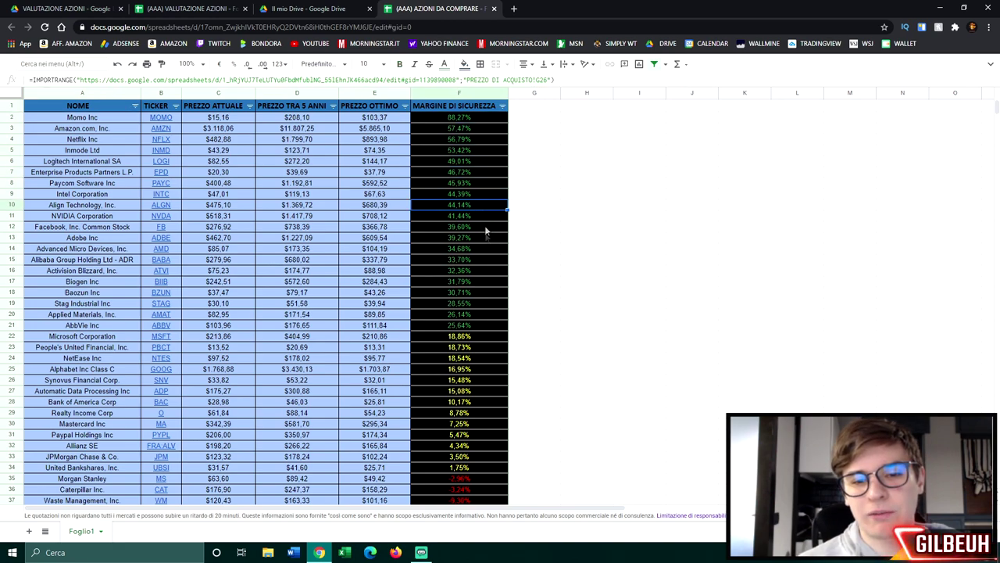
click(480, 271)
click(488, 325)
click(483, 303)
click(483, 271)
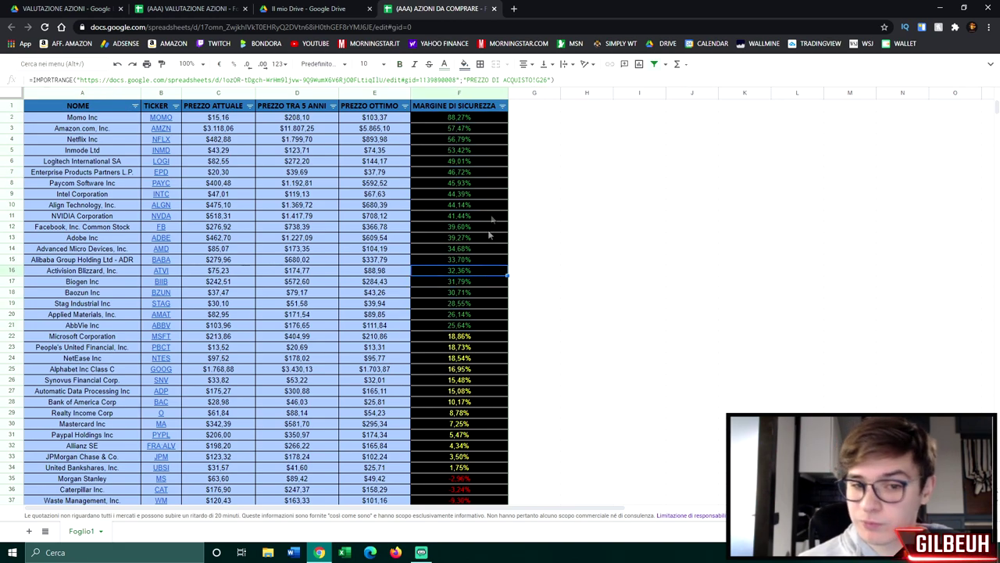
click(496, 9)
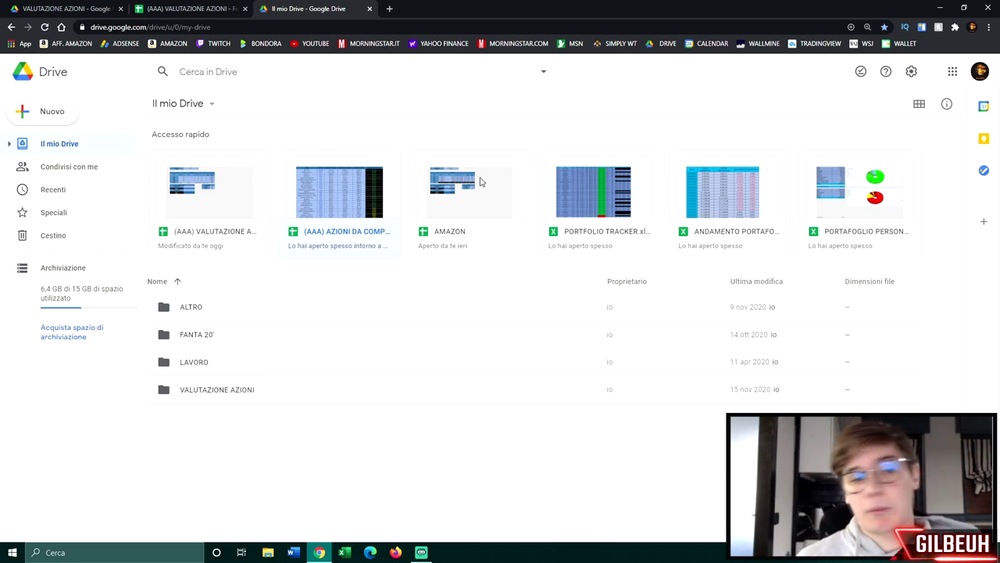
- Open Wallmine in a new tab and highlight the portfolio's 29.81% overall return
click(390, 9)
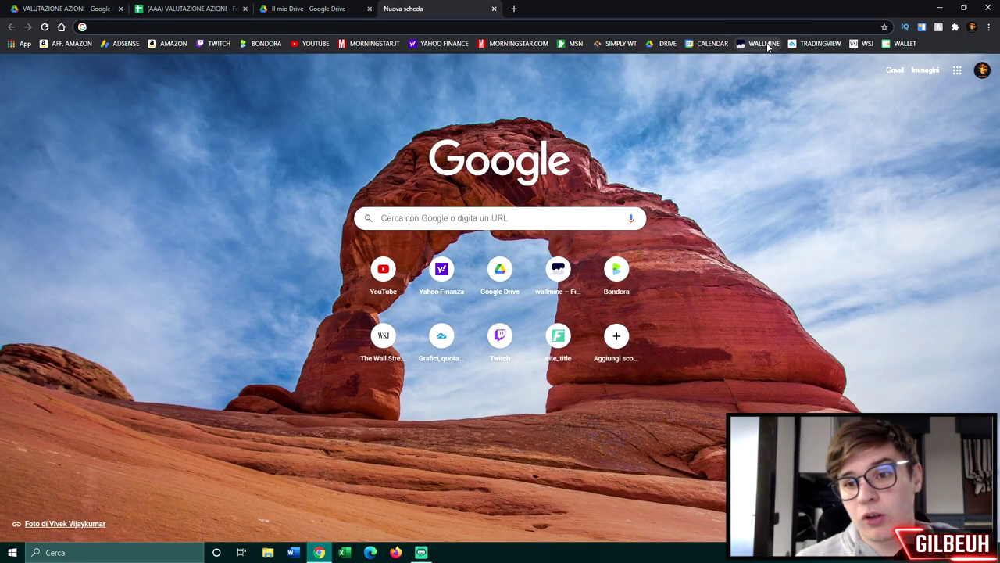
click(762, 44)
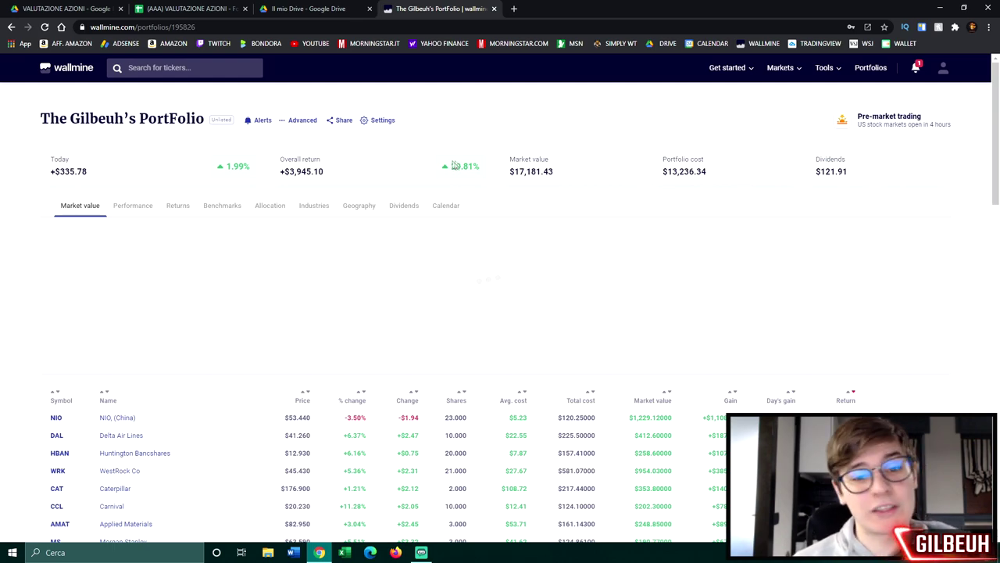
drag(452, 165, 480, 170)
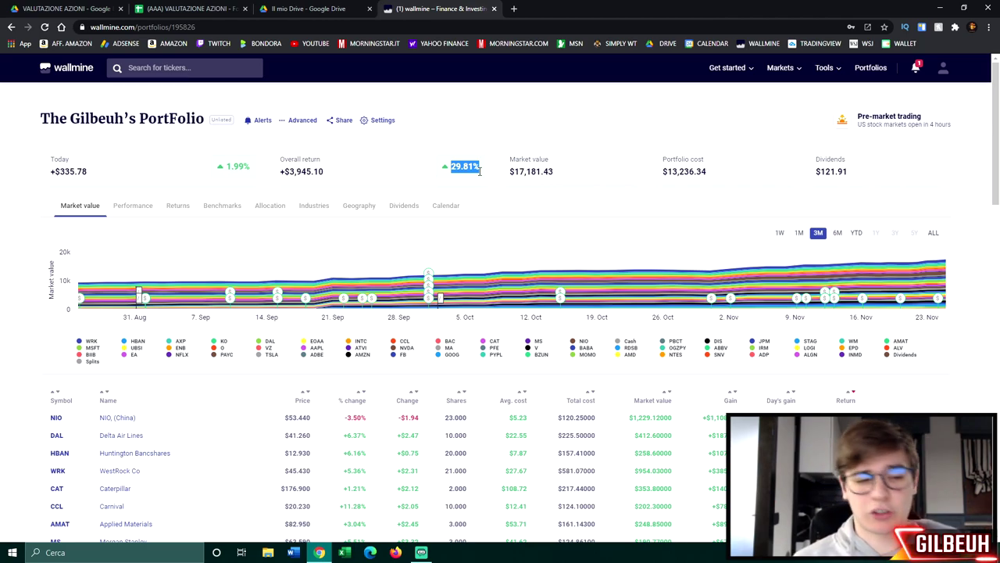
- Review the portfolio holdings, then close the Wallmine tab to return to Google Drive
scroll(498, 201, down, 1)
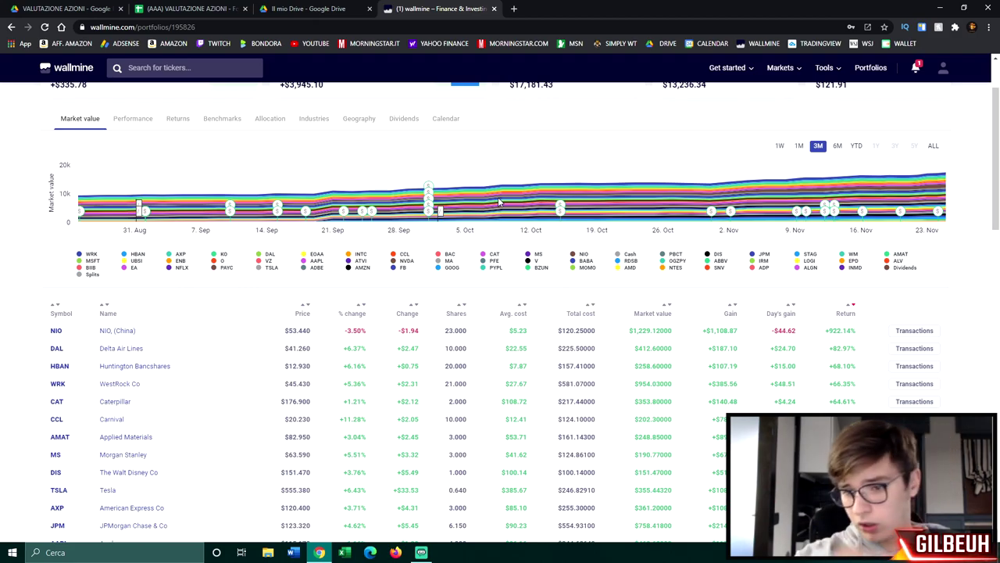
scroll(501, 272, up, 1)
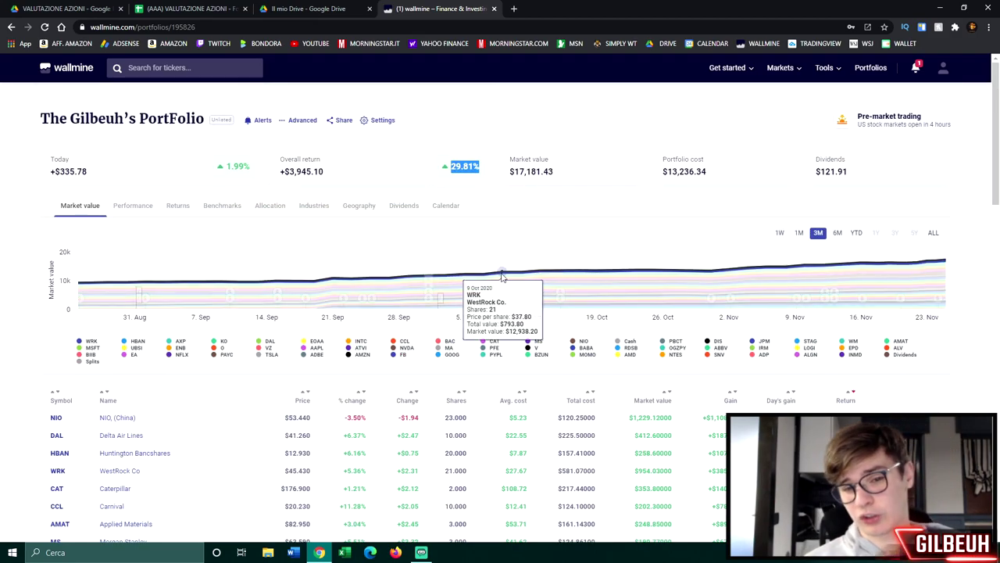
scroll(414, 289, down, 3)
scroll(395, 336, down, 3)
scroll(375, 250, up, 6)
click(494, 8)
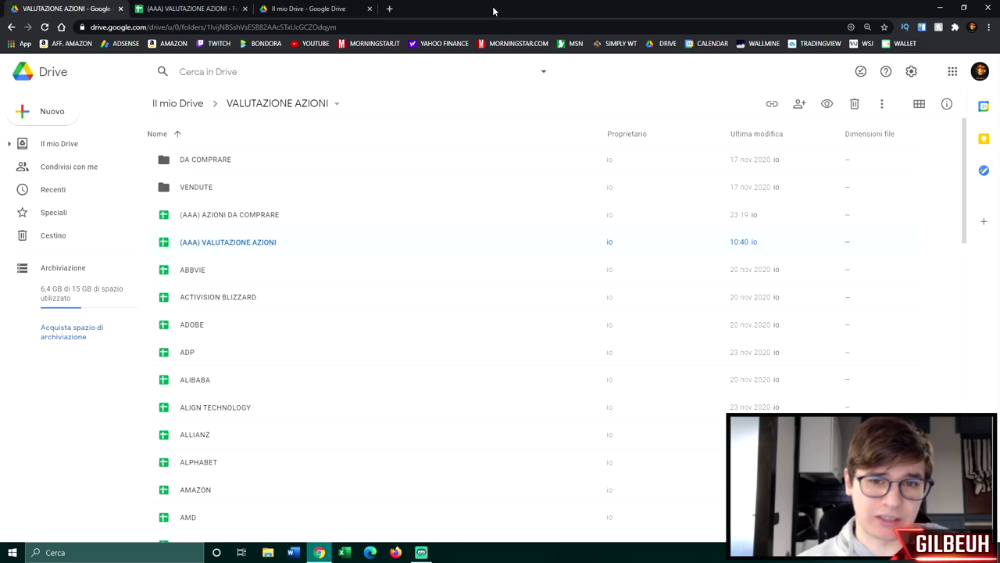